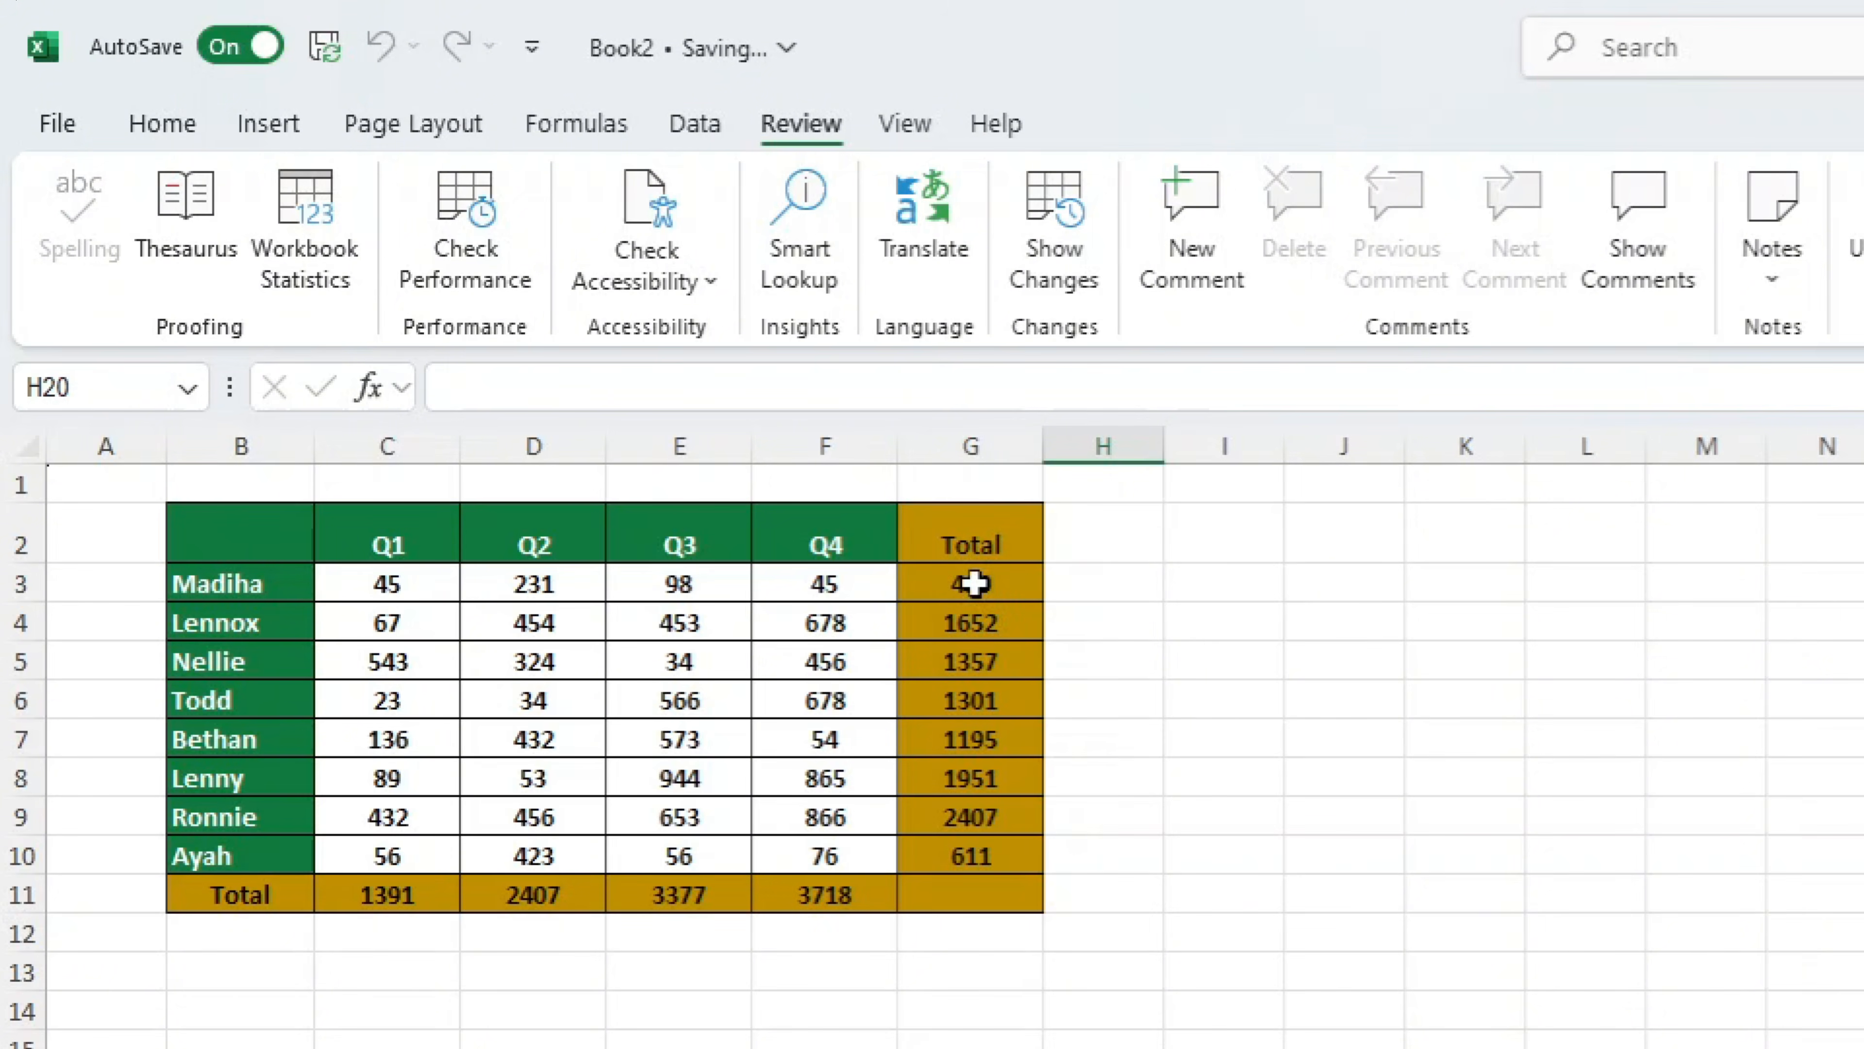
Check several total cells in column G and row 11 for formulas in the formula bar
click(970, 584)
click(968, 664)
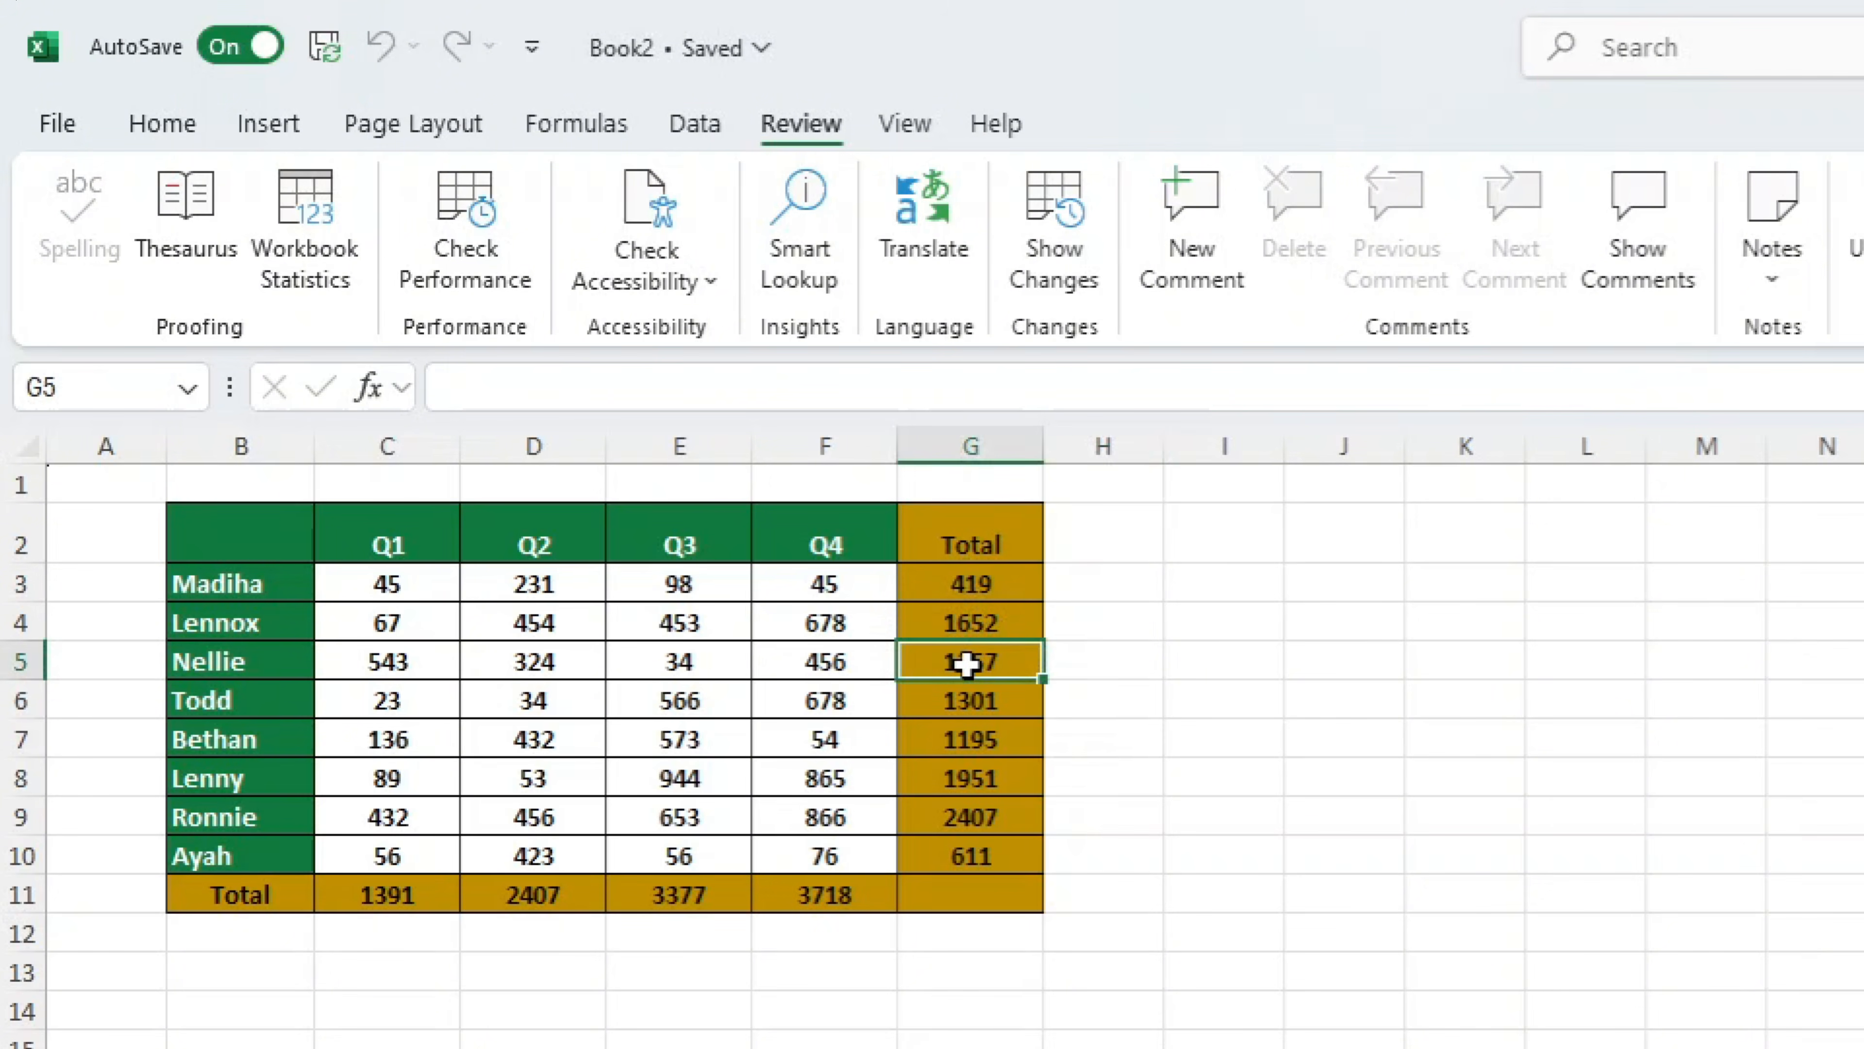
click(967, 736)
click(693, 891)
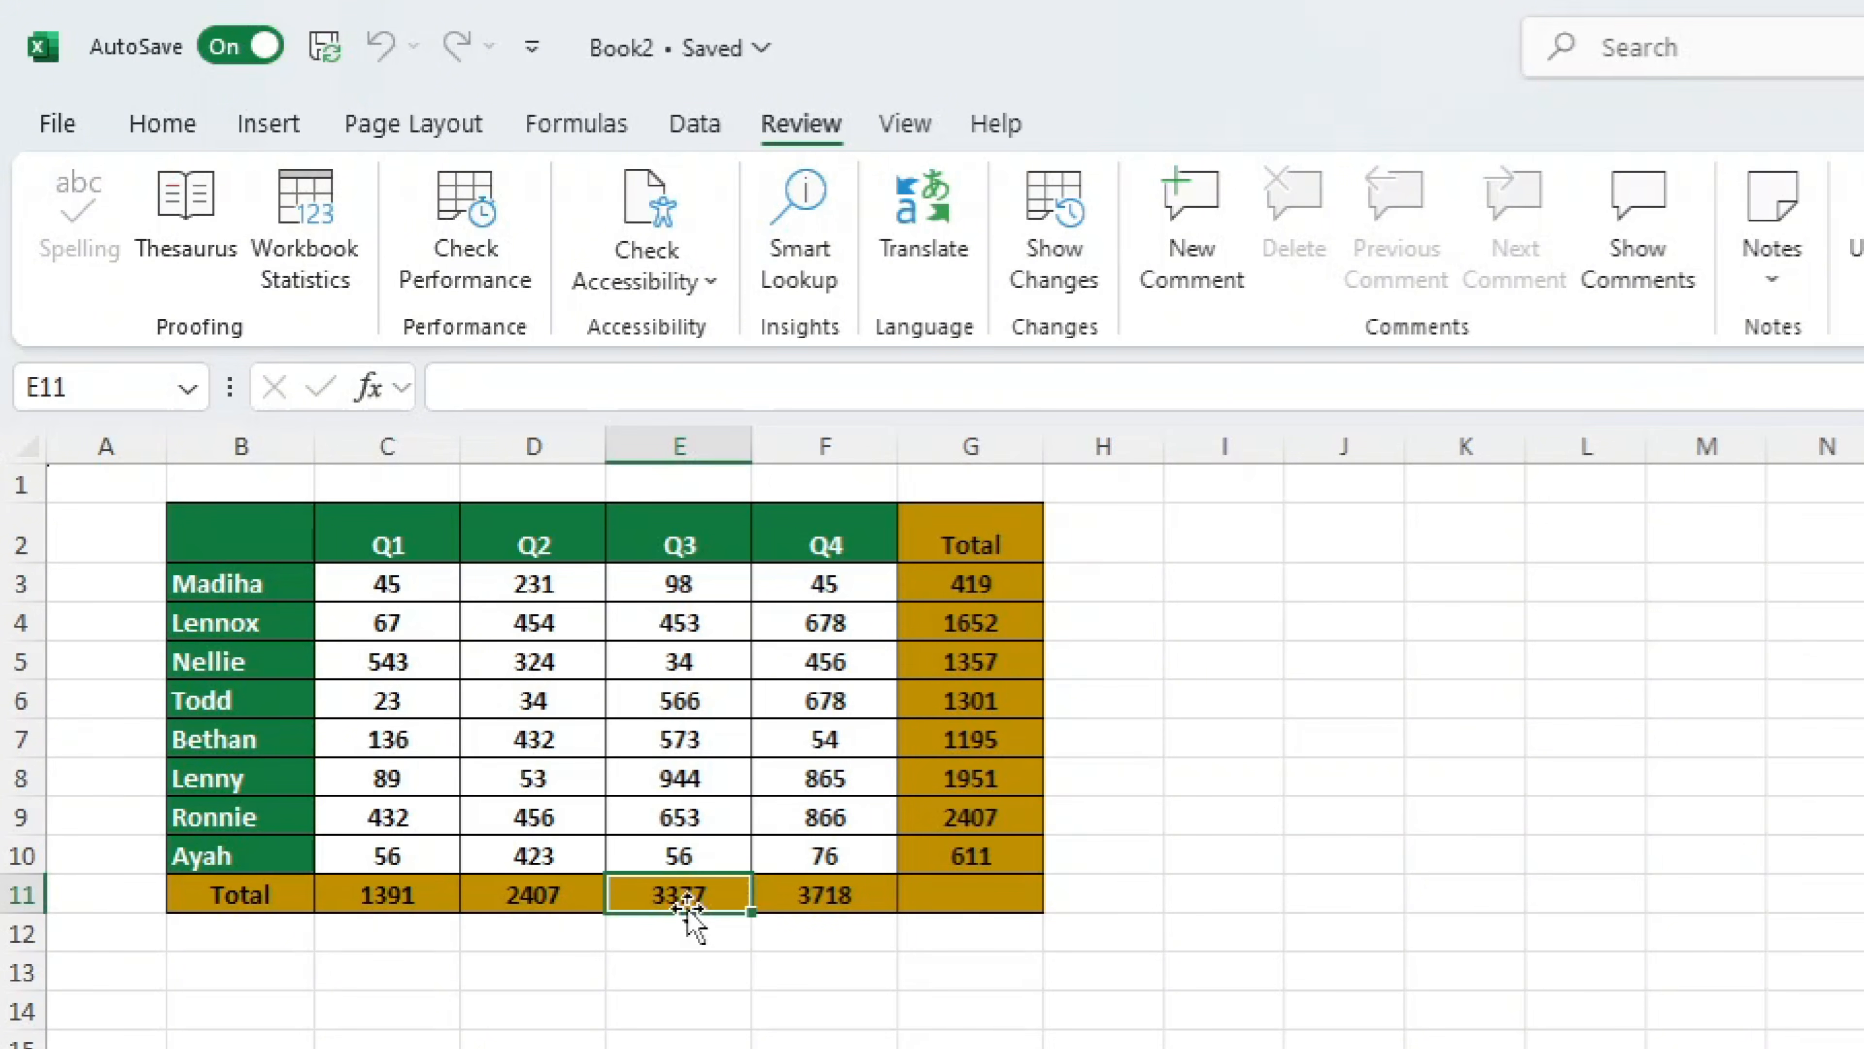
click(995, 648)
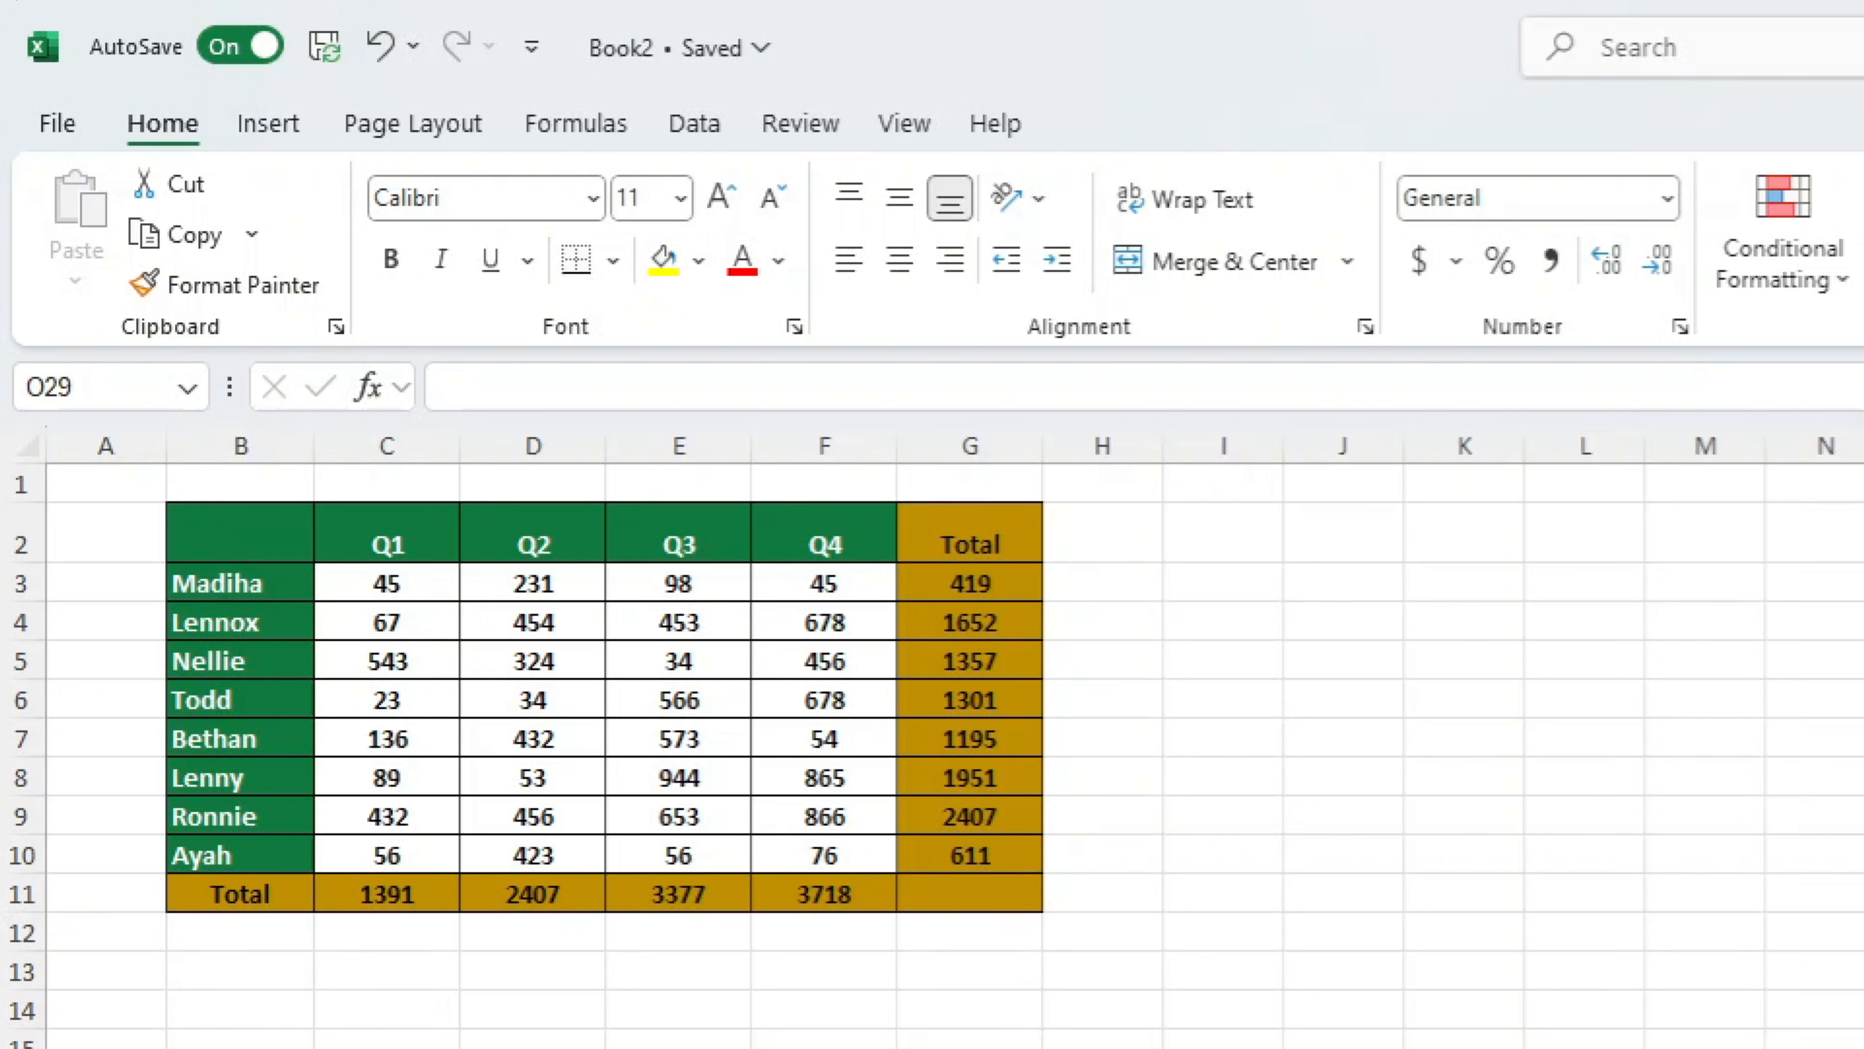
click(993, 661)
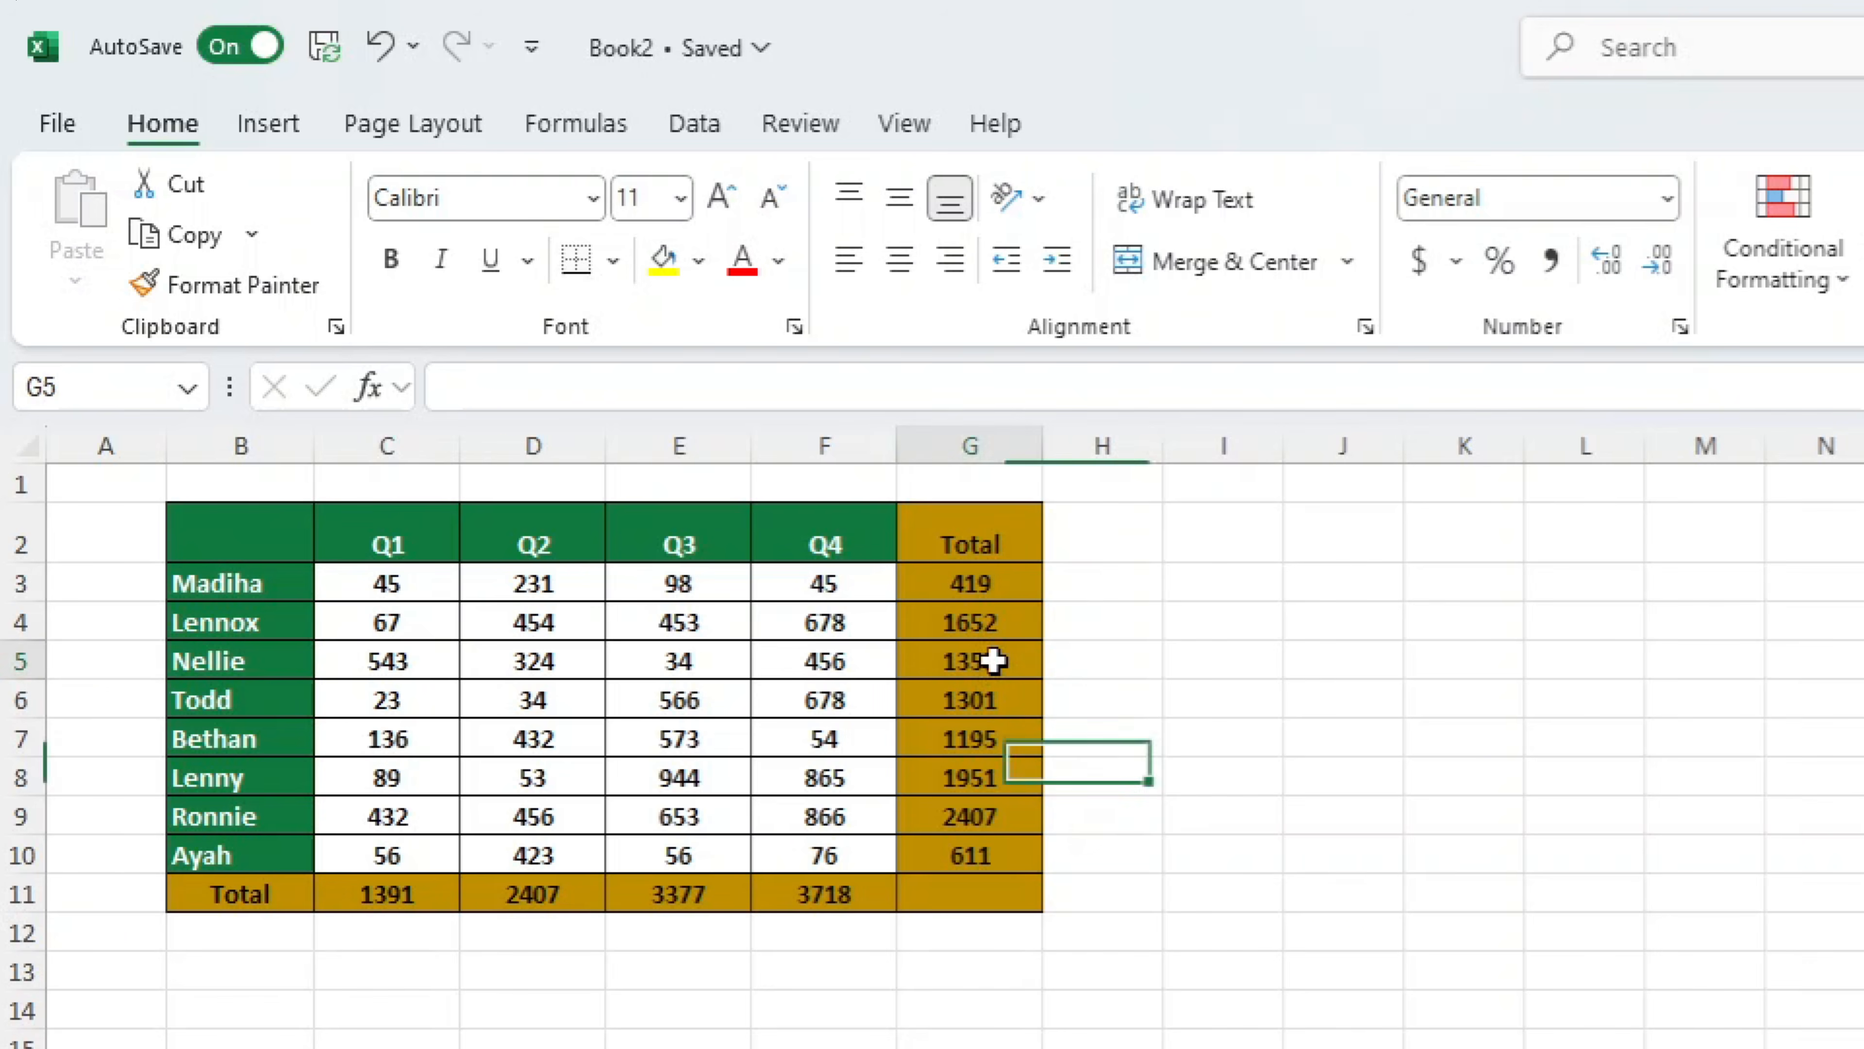
Inspect the SUM formulas behind the totals in G5, F11 and D11
double_click(998, 661)
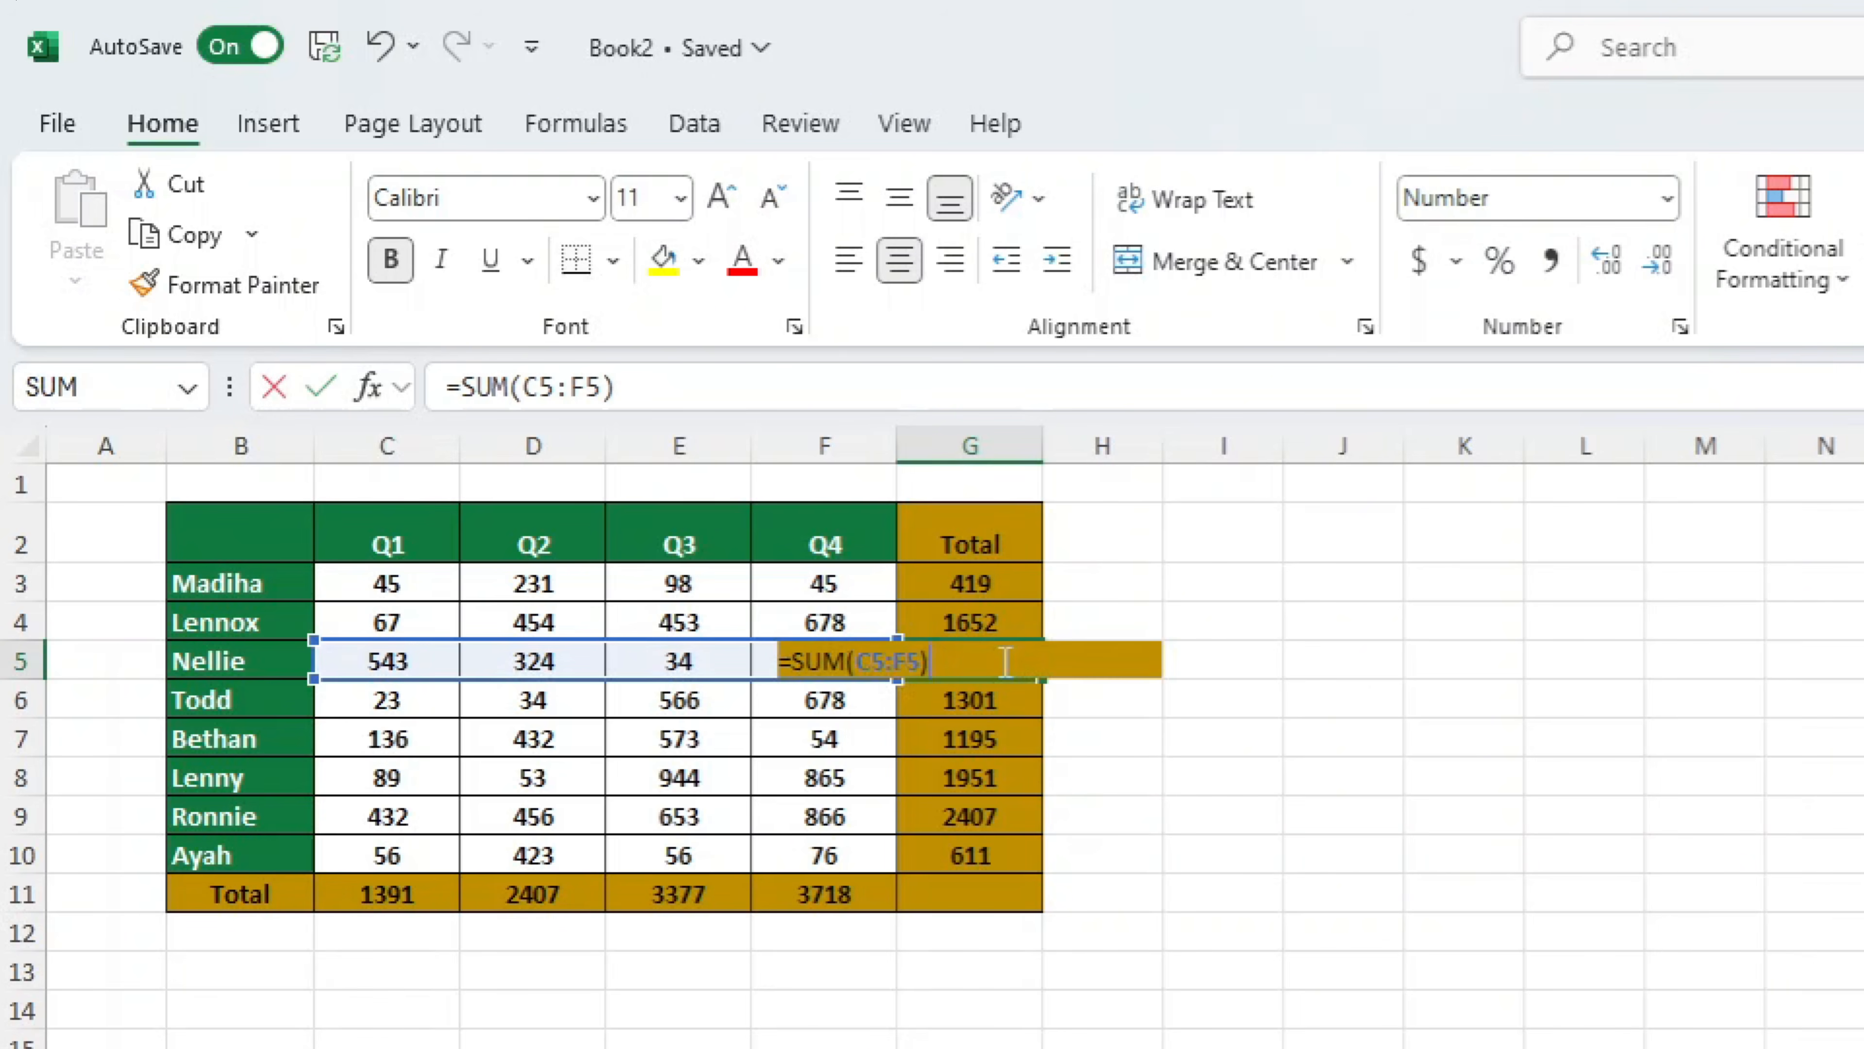
click(877, 901)
double_click(881, 902)
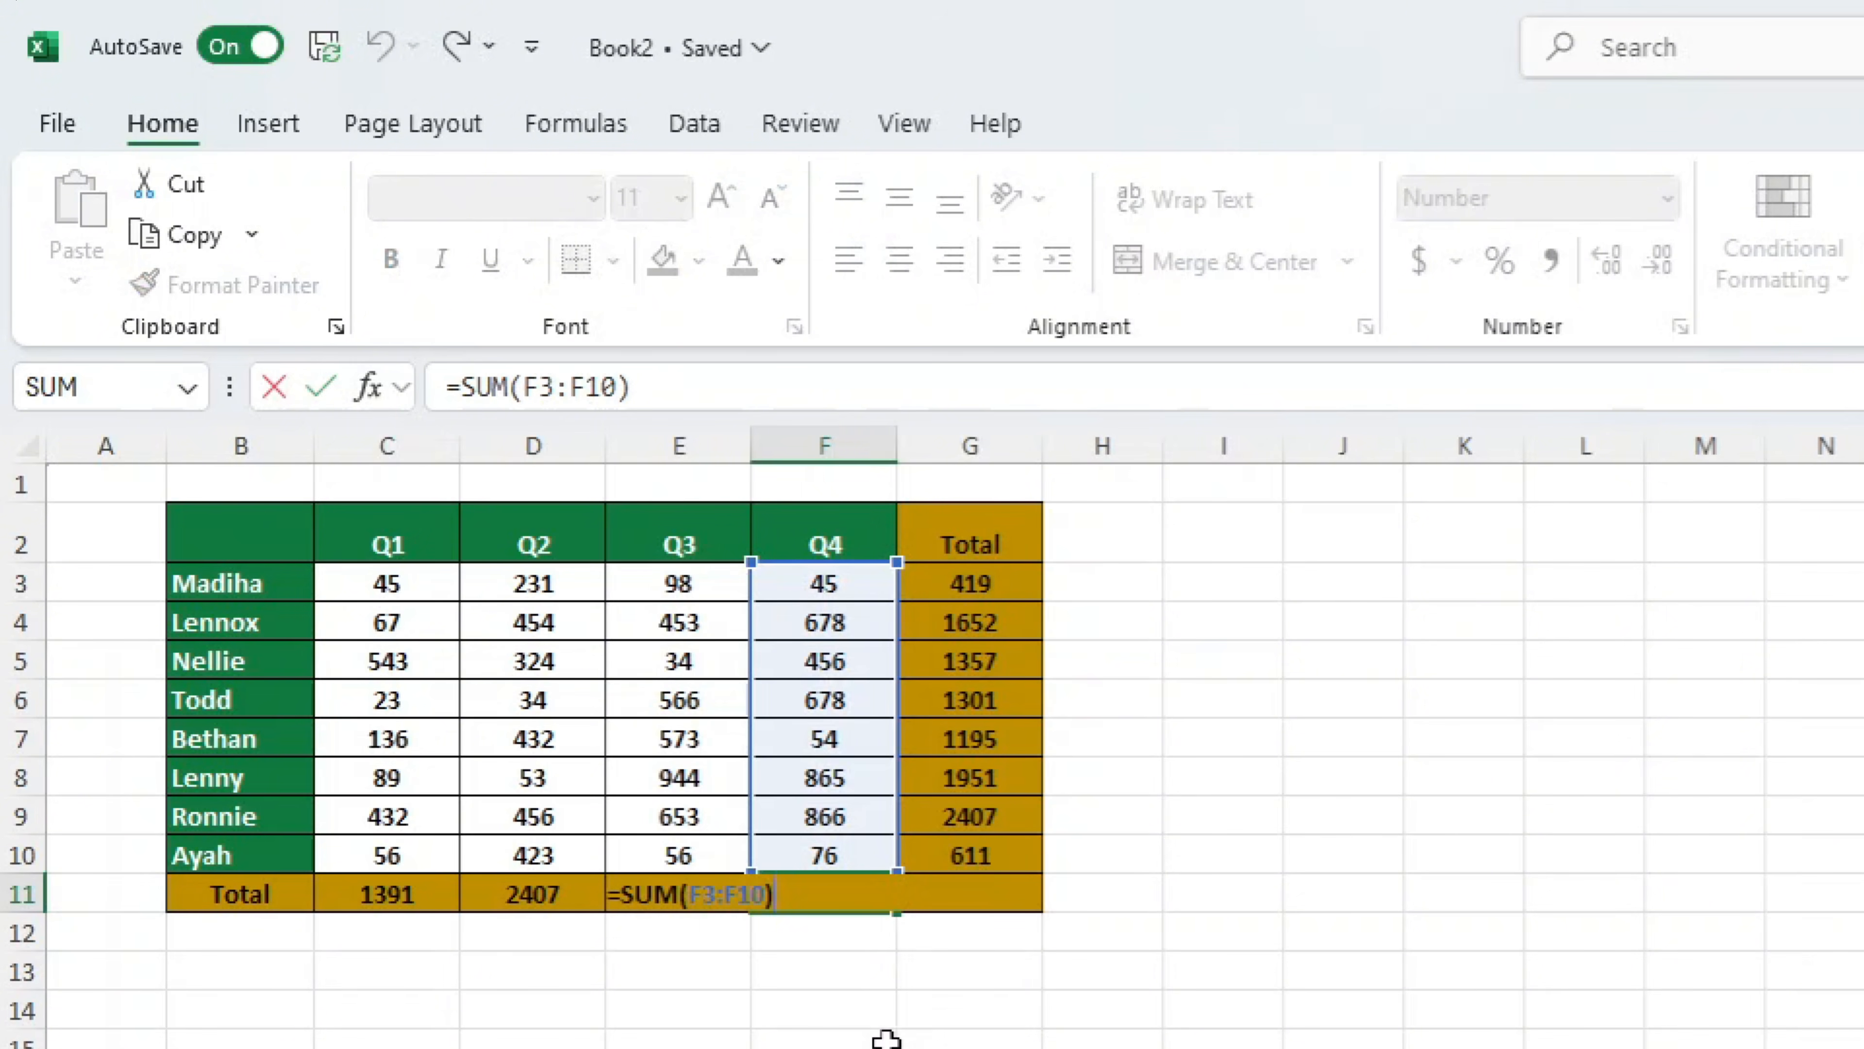
click(529, 892)
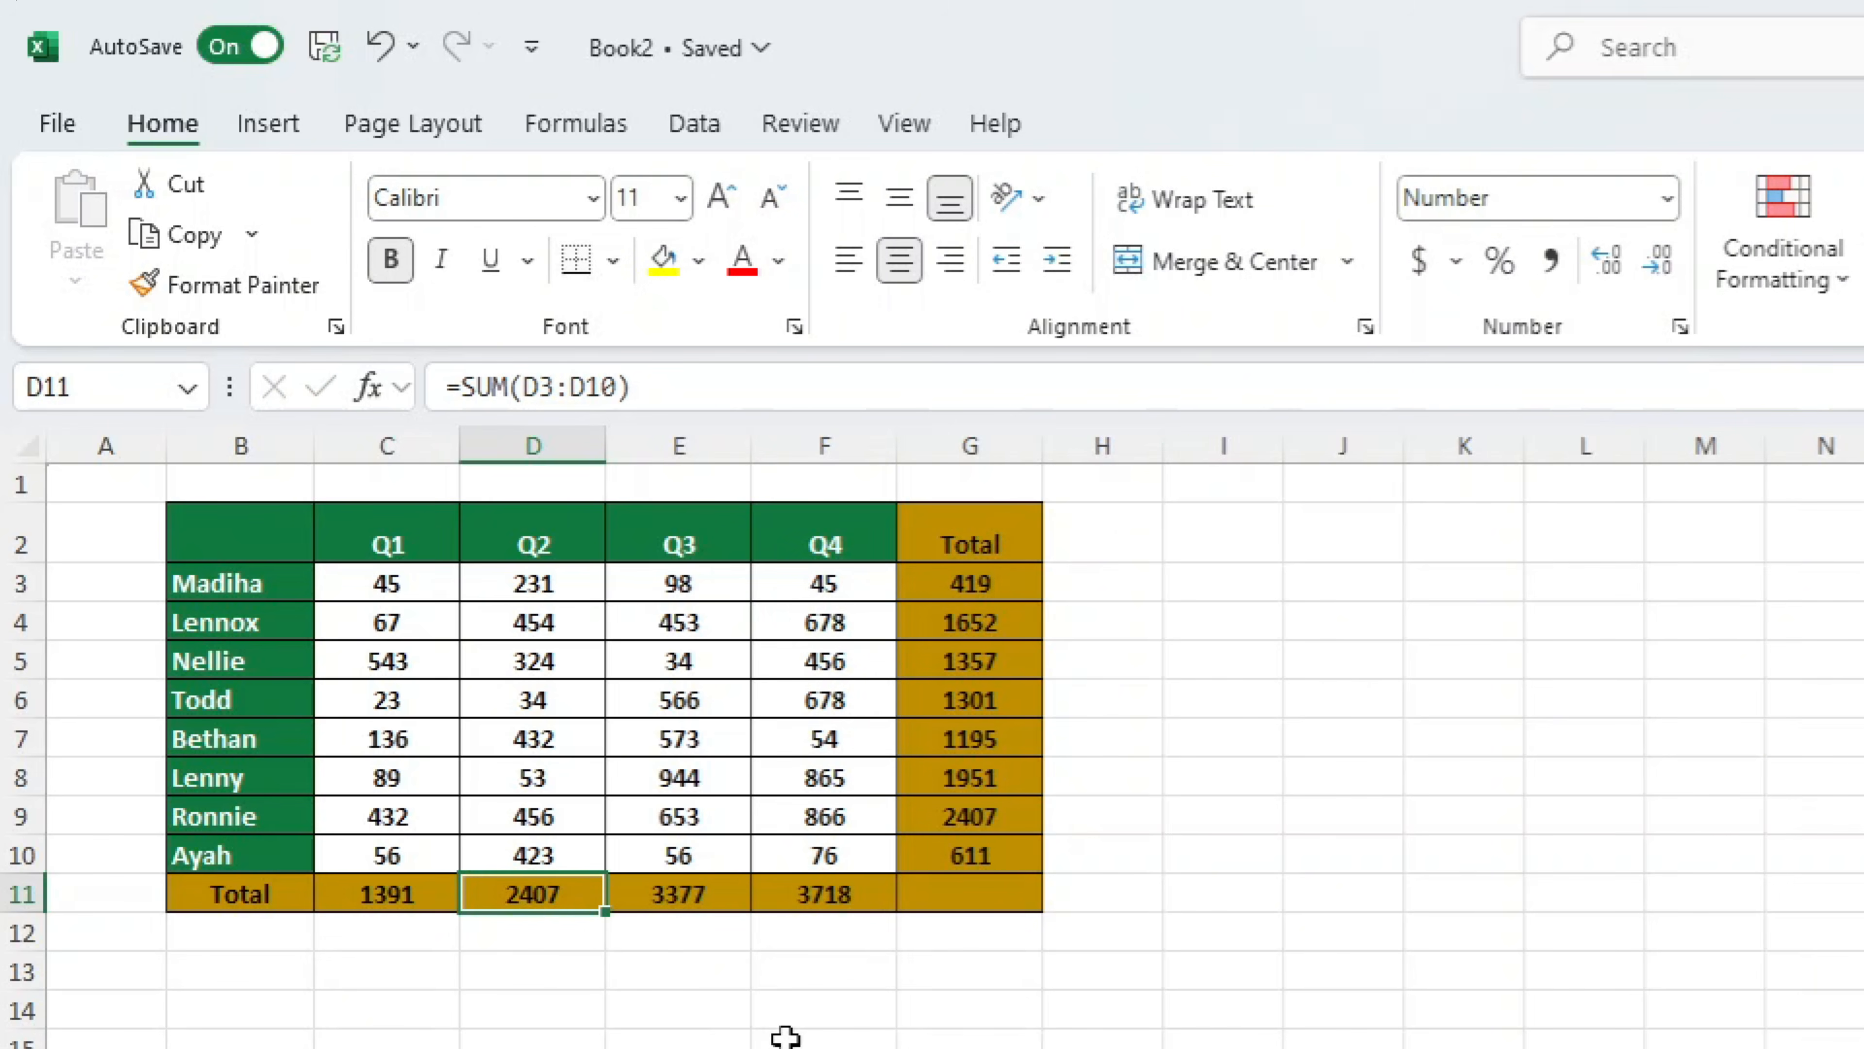
click(1863, 1047)
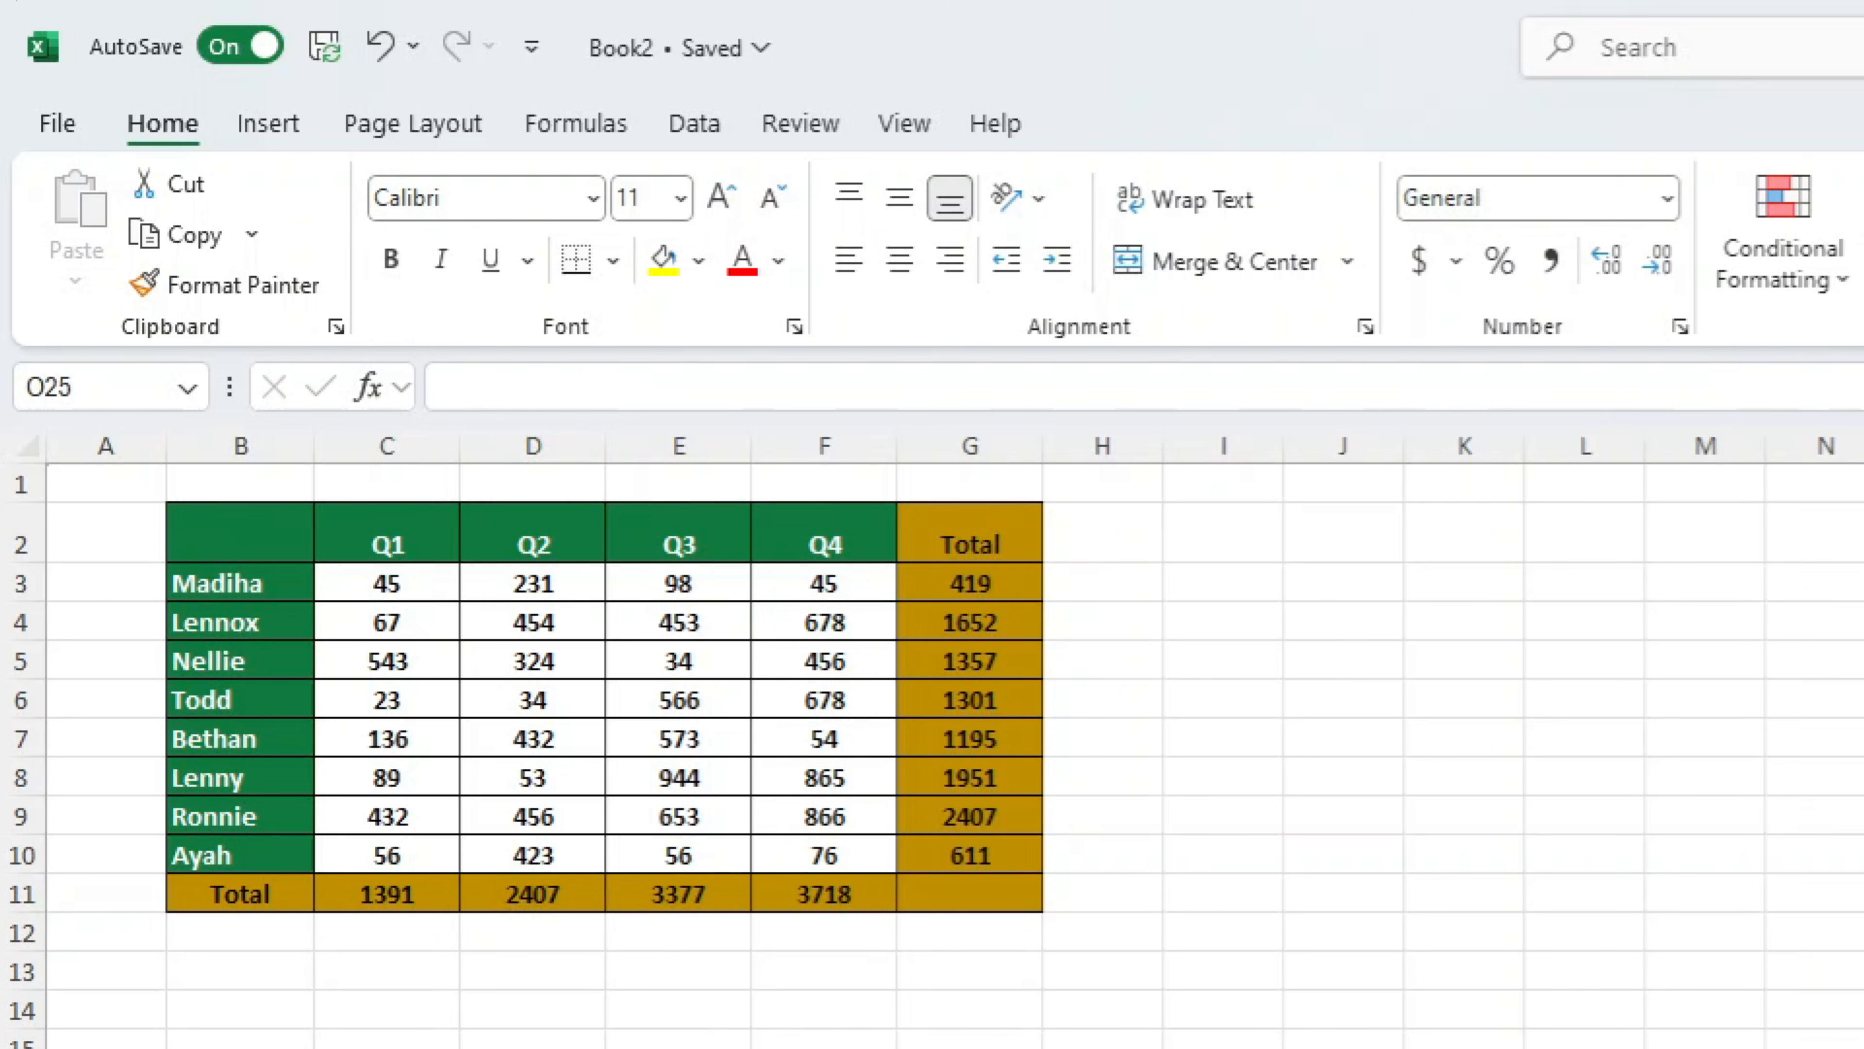
Set the row totals in G3:G10 to Hidden in the cell protection settings, keeping them Locked
drag(973, 588, 983, 866)
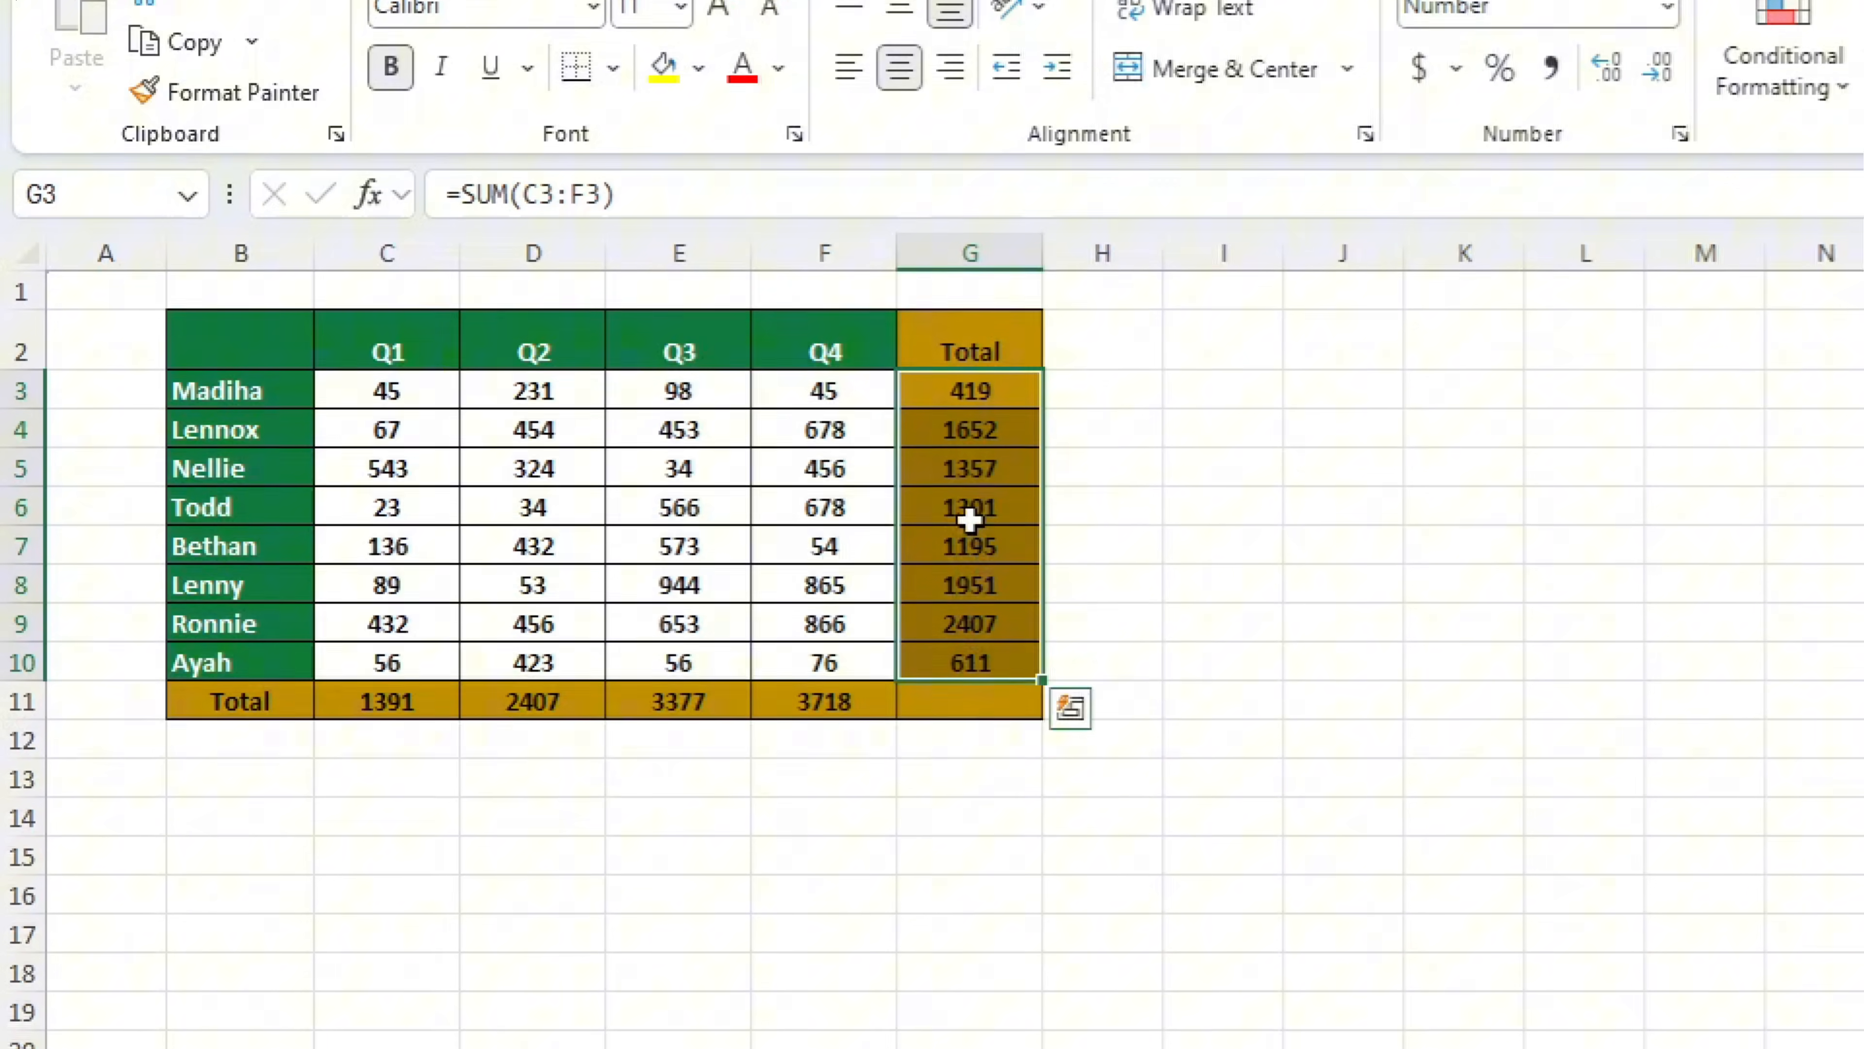
right_click(968, 714)
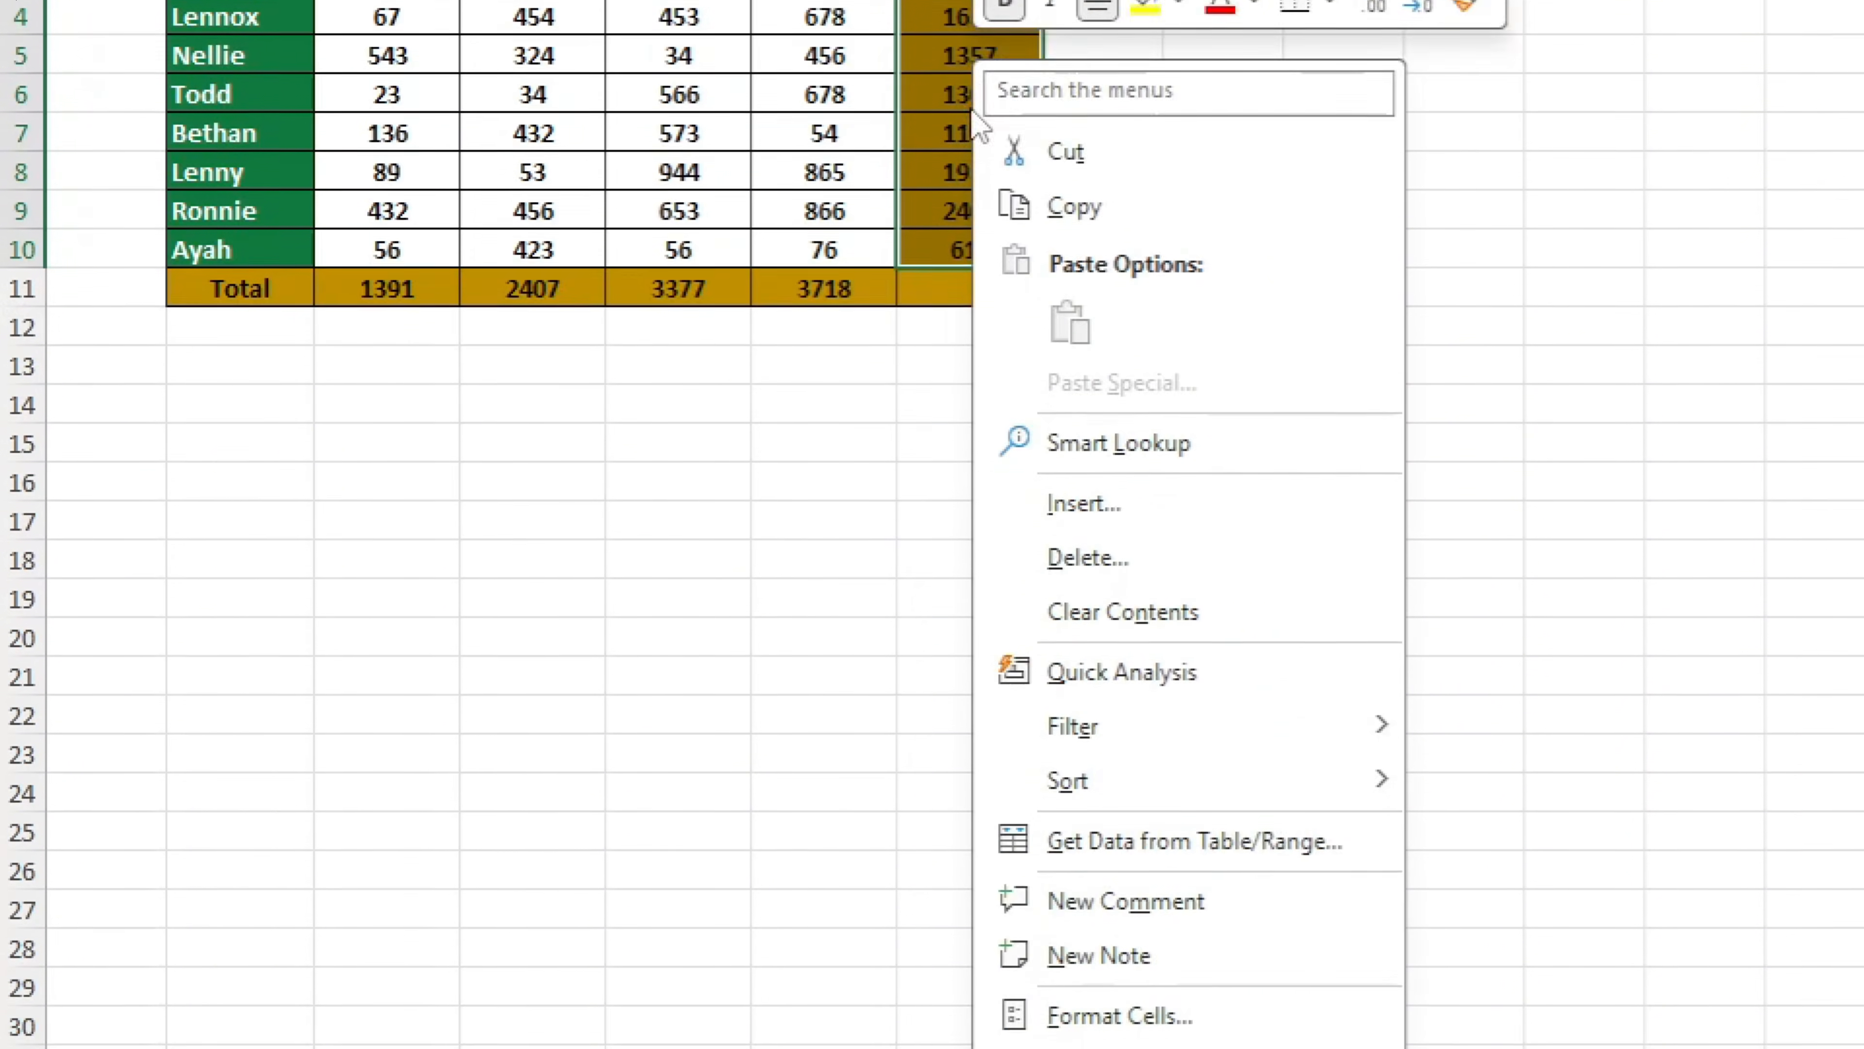
click(1116, 826)
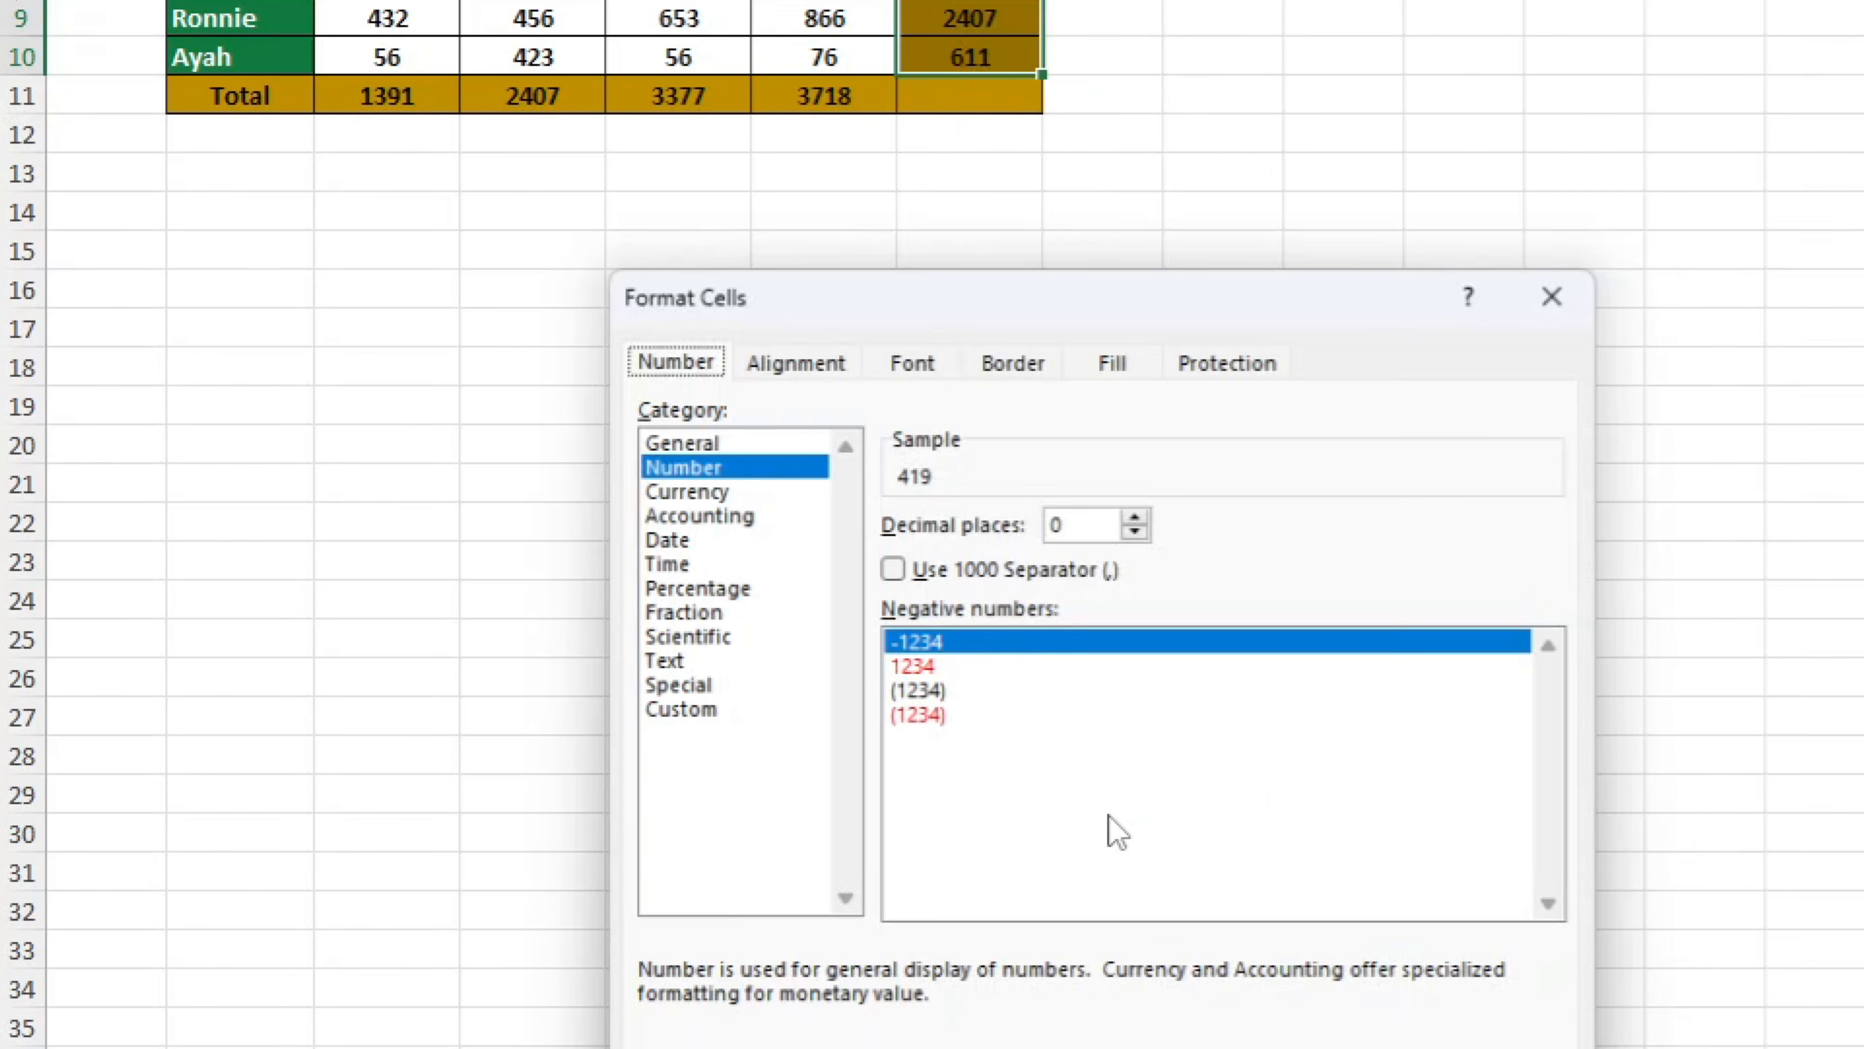
drag(1106, 289, 1583, 0)
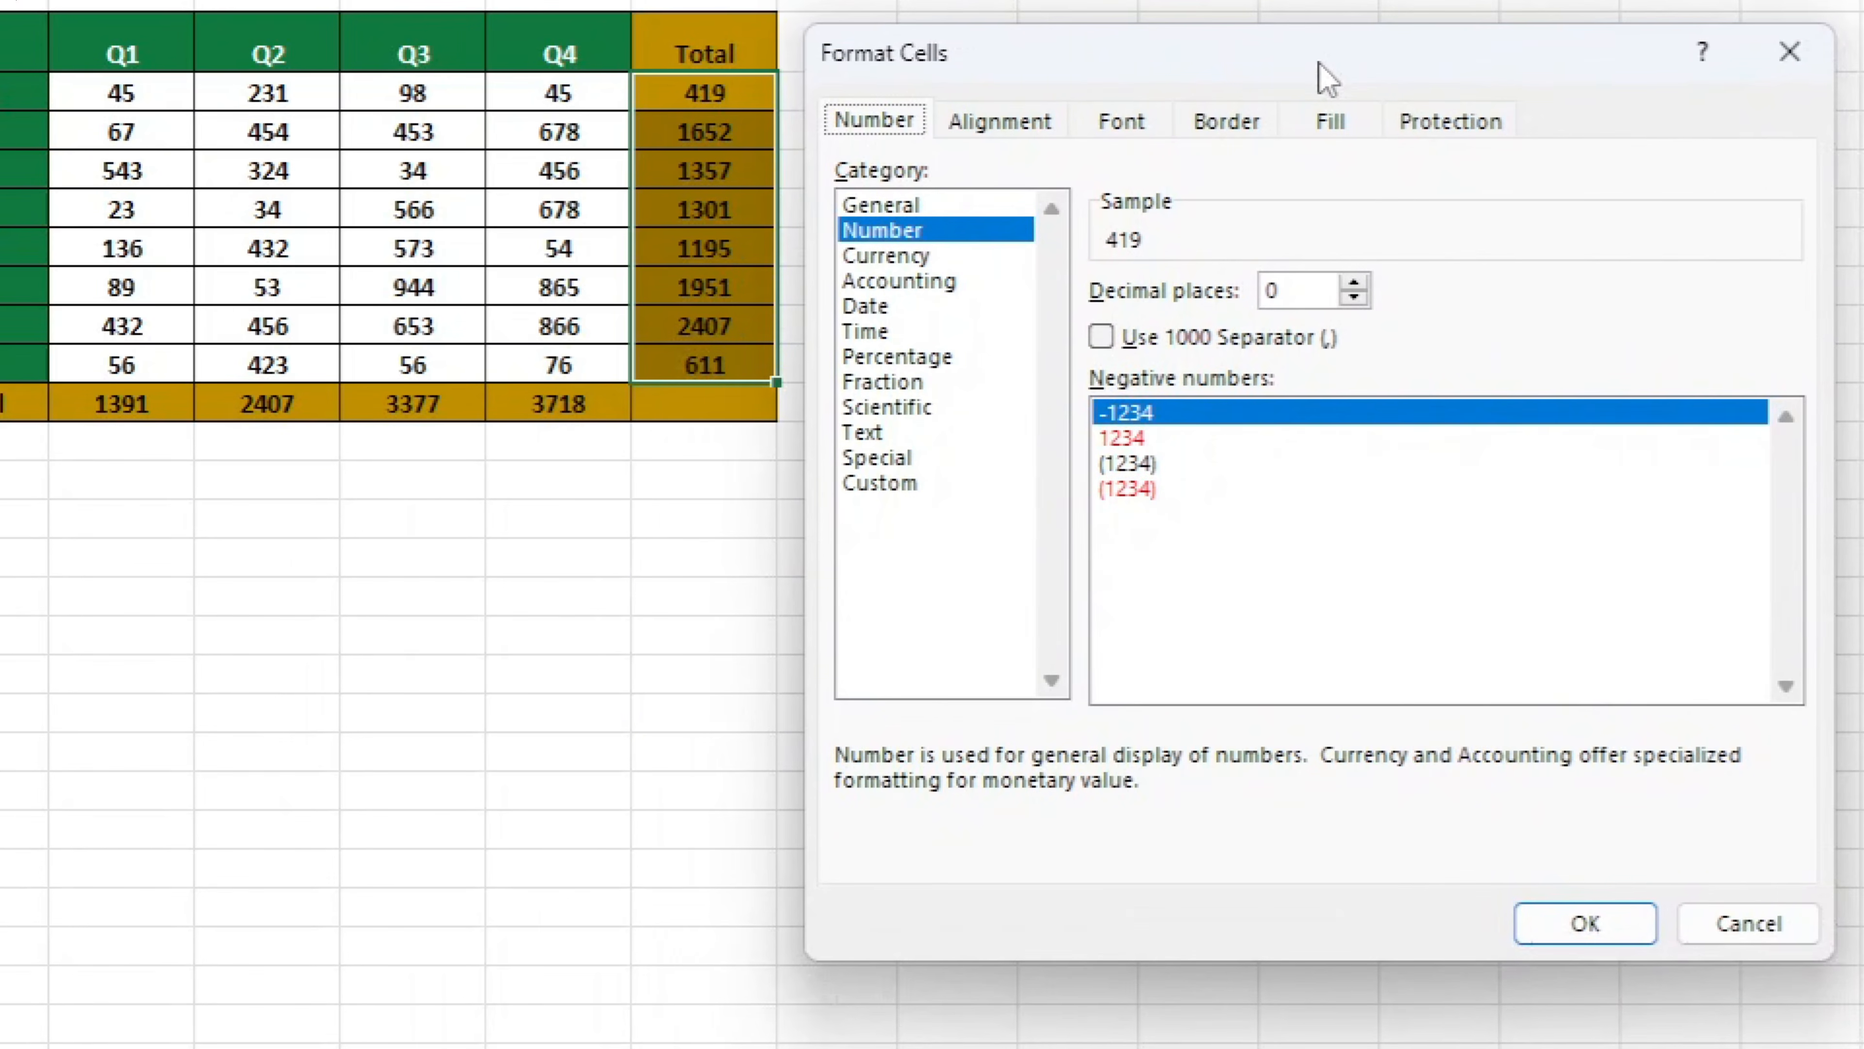
click(1420, 130)
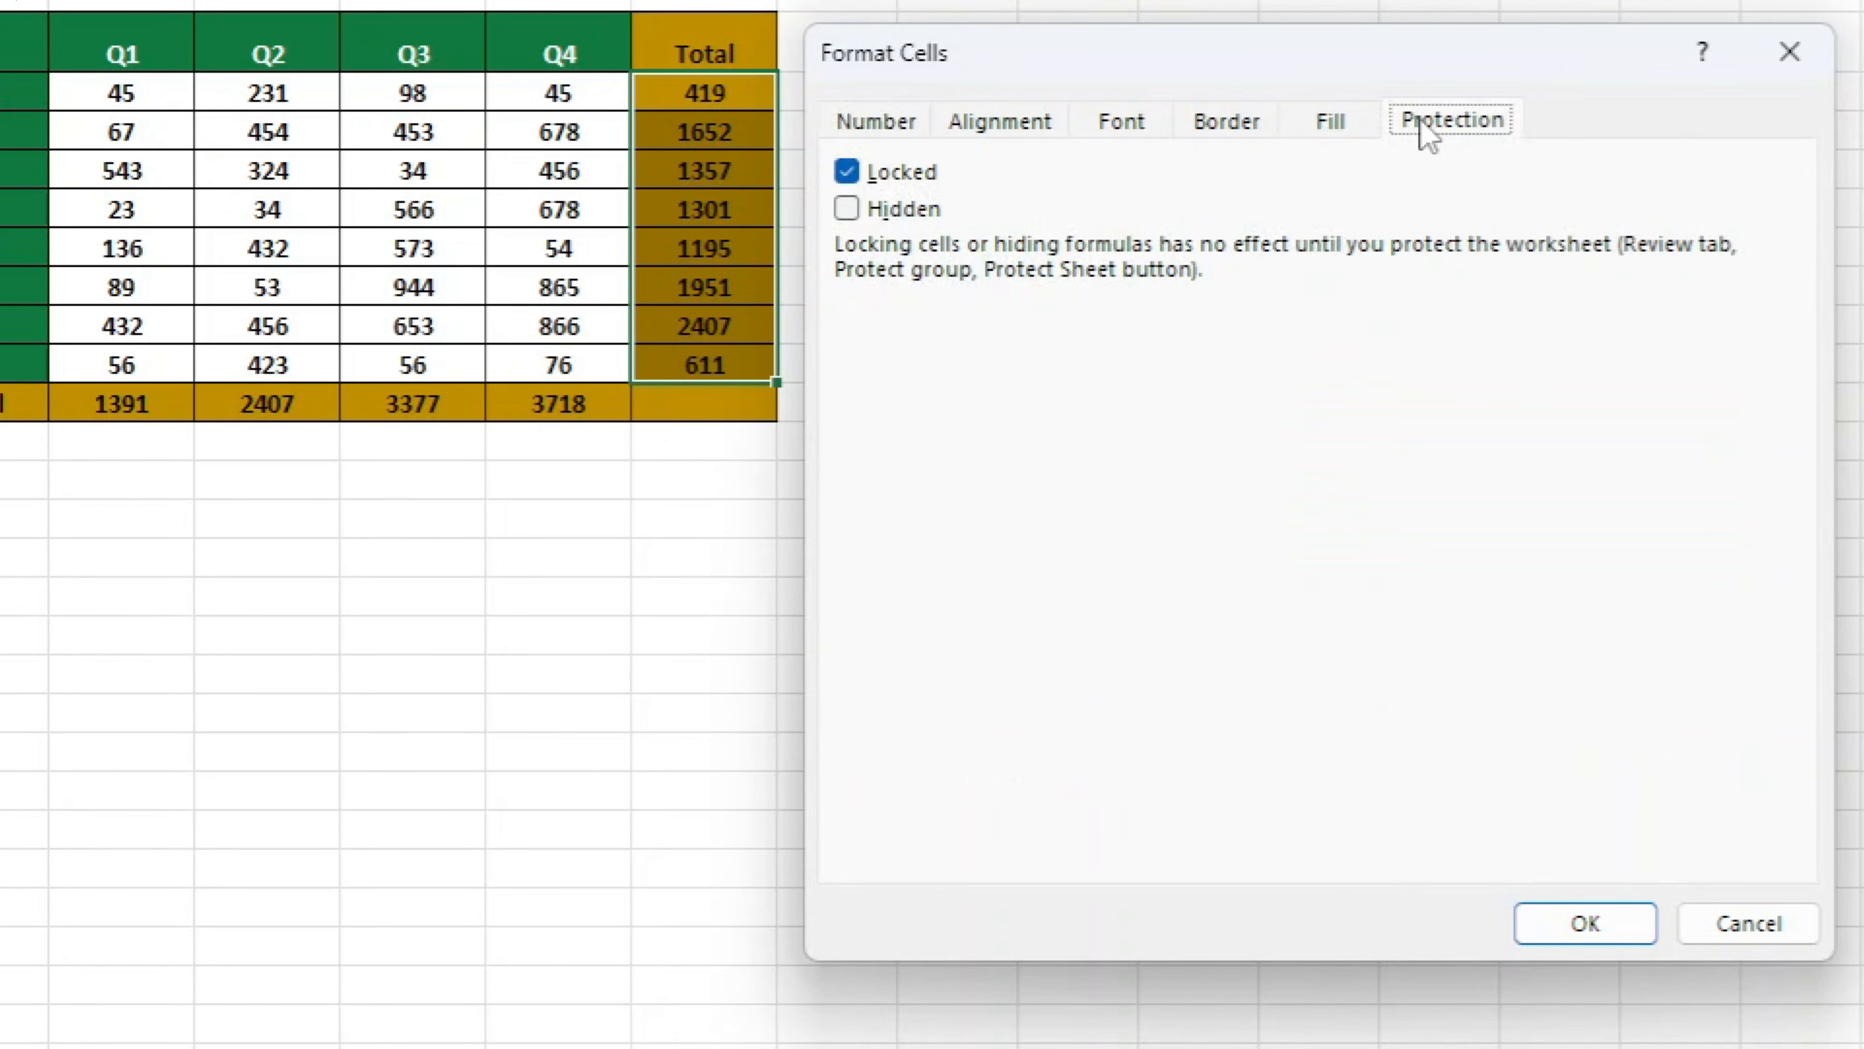
click(927, 213)
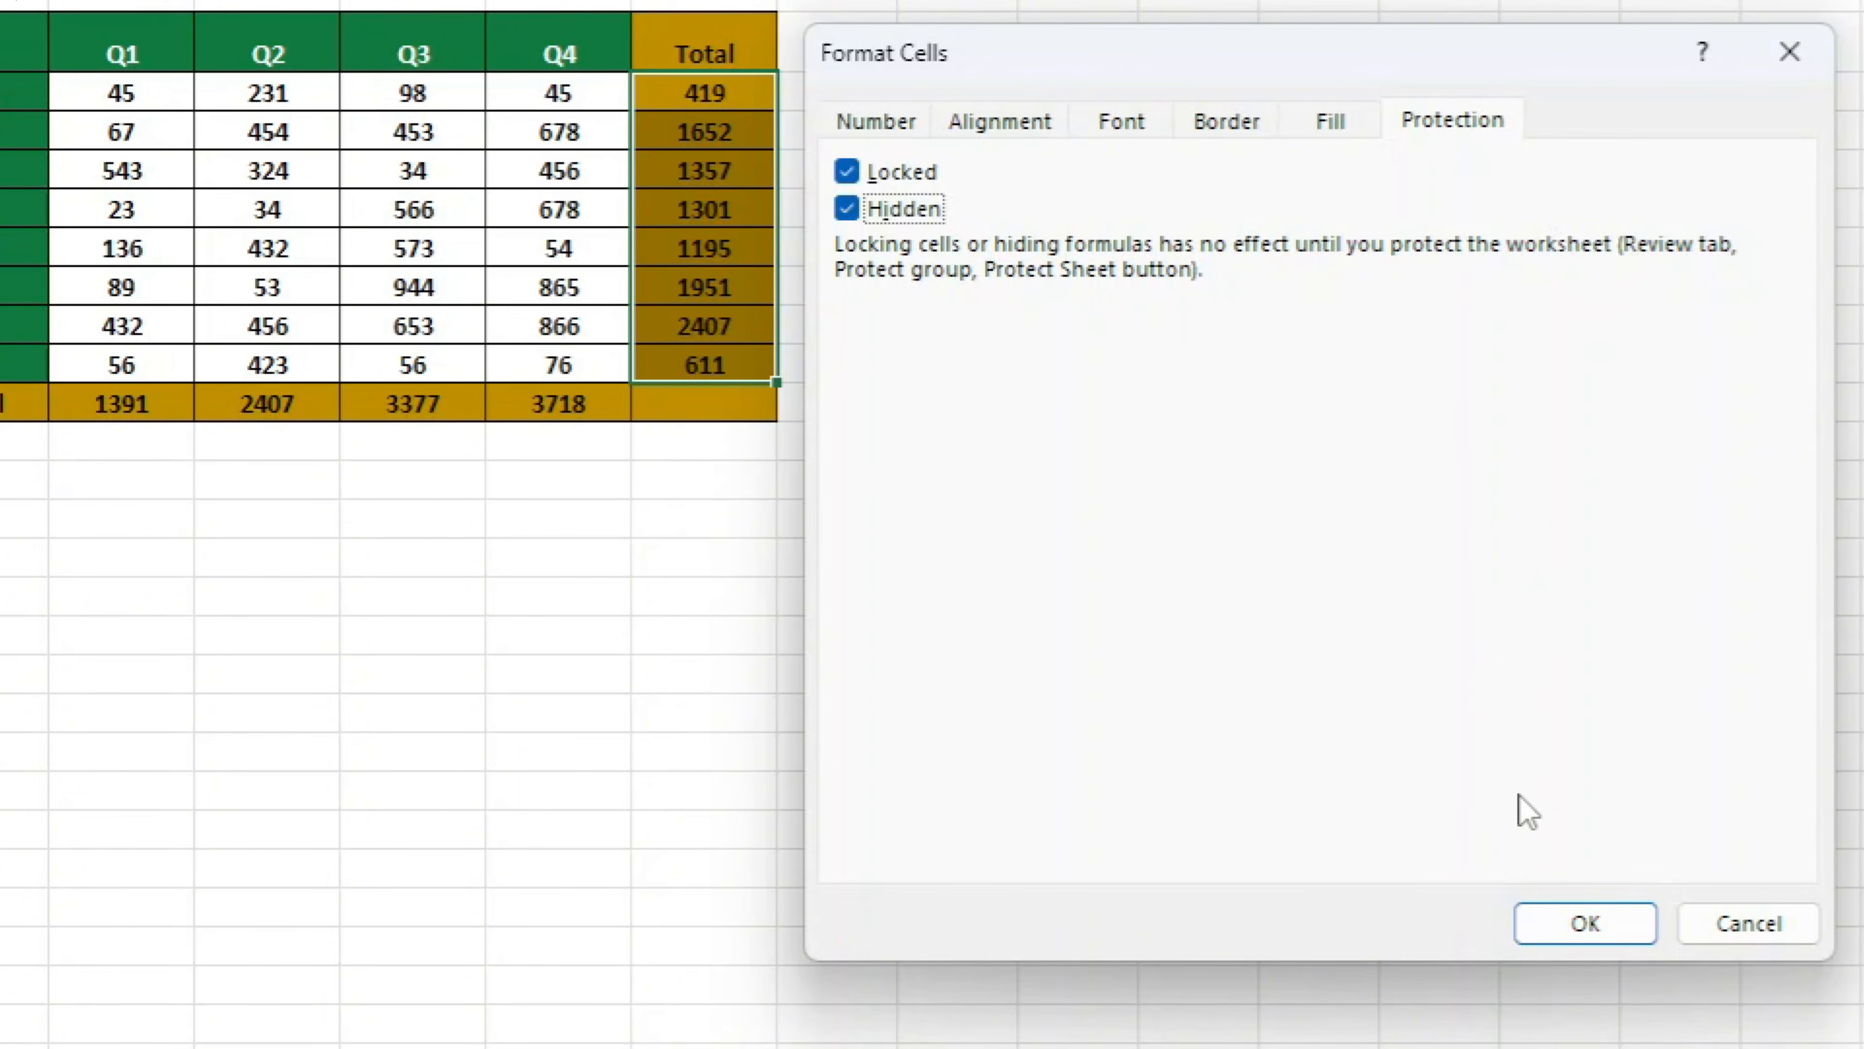
click(1558, 927)
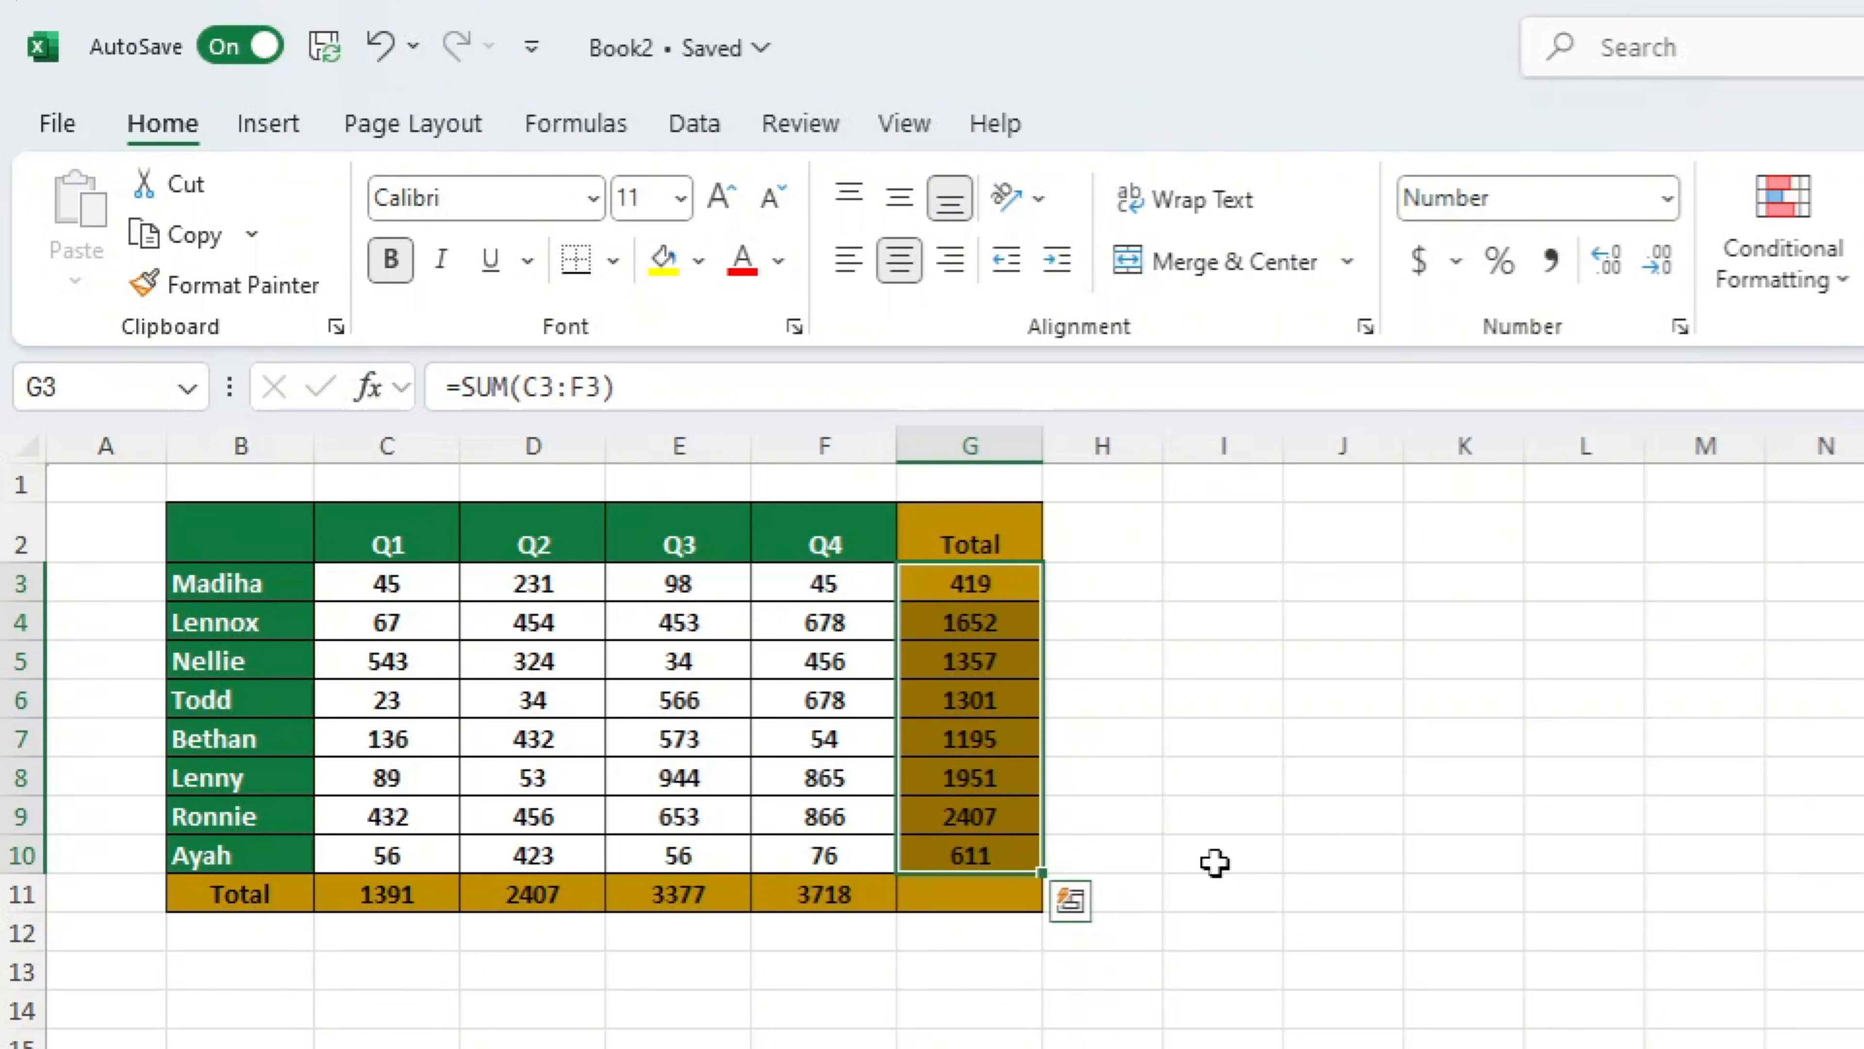
Set the quarterly totals in C11:F11 to Hidden as well, keeping them Locked
drag(387, 905, 841, 891)
right_click(844, 891)
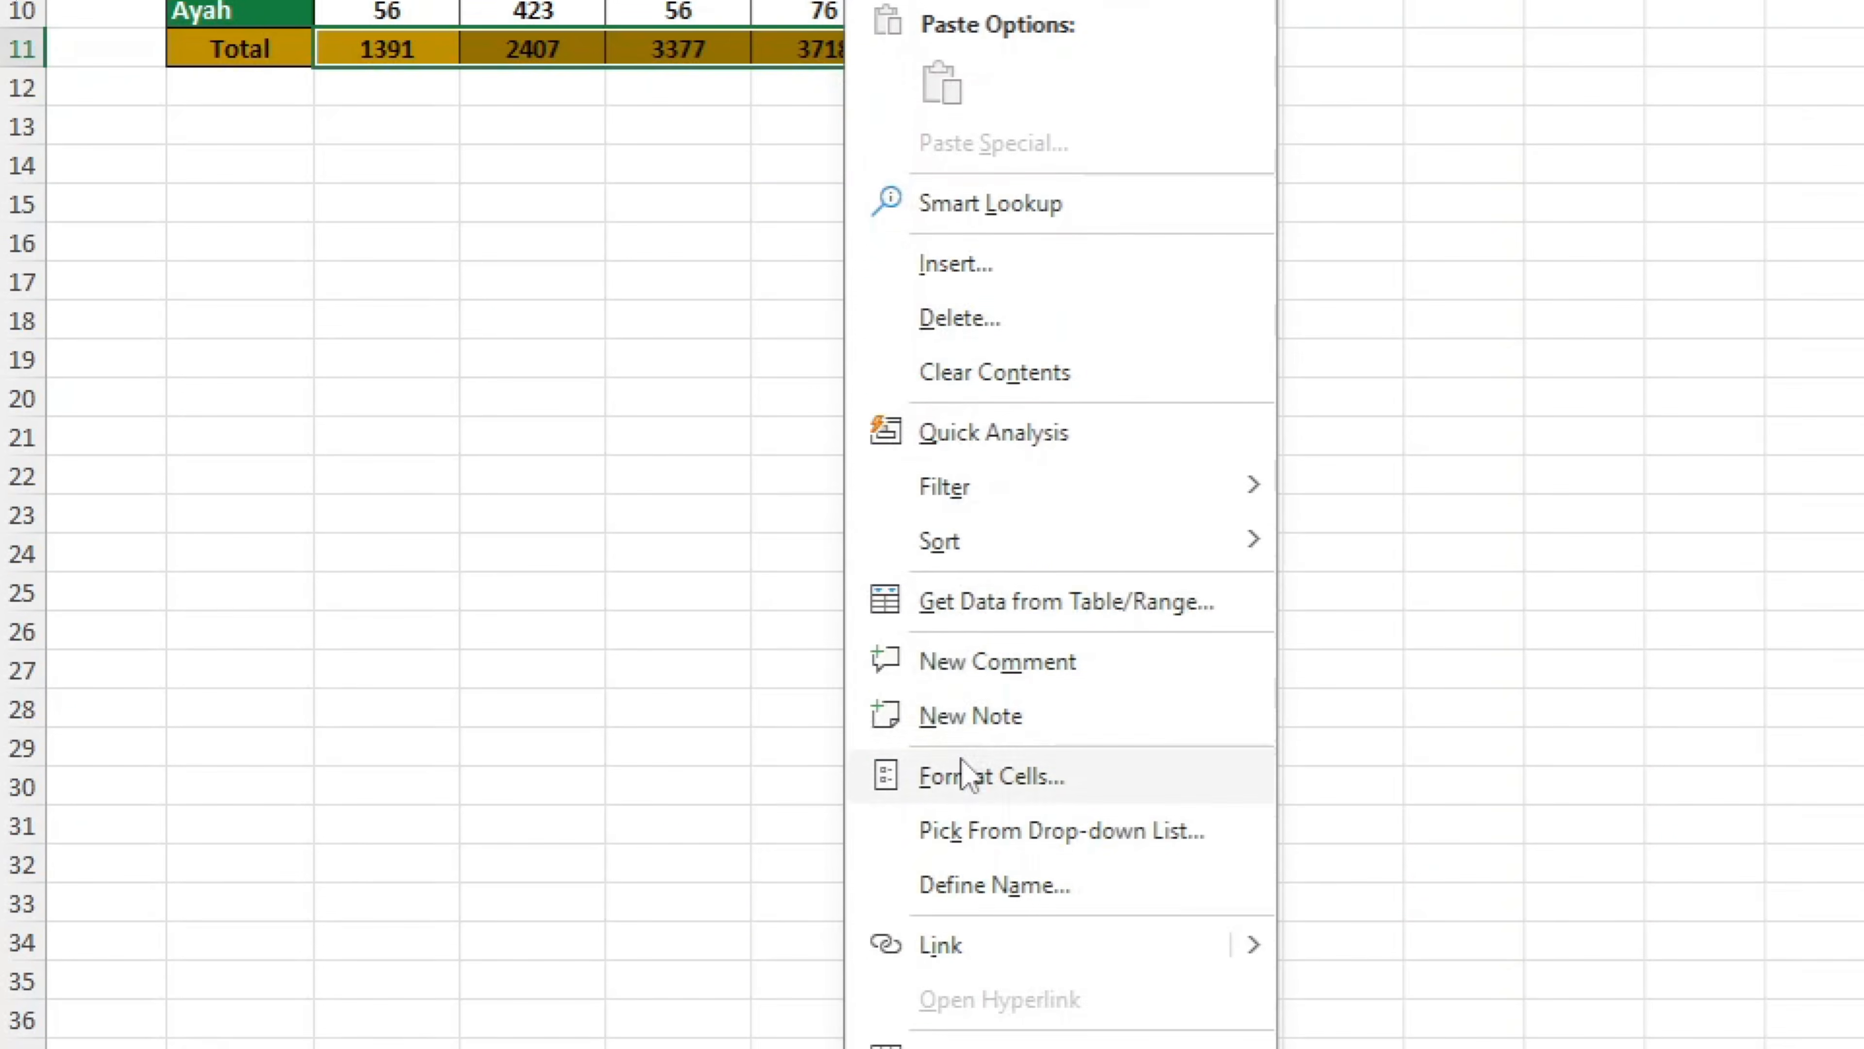
click(967, 774)
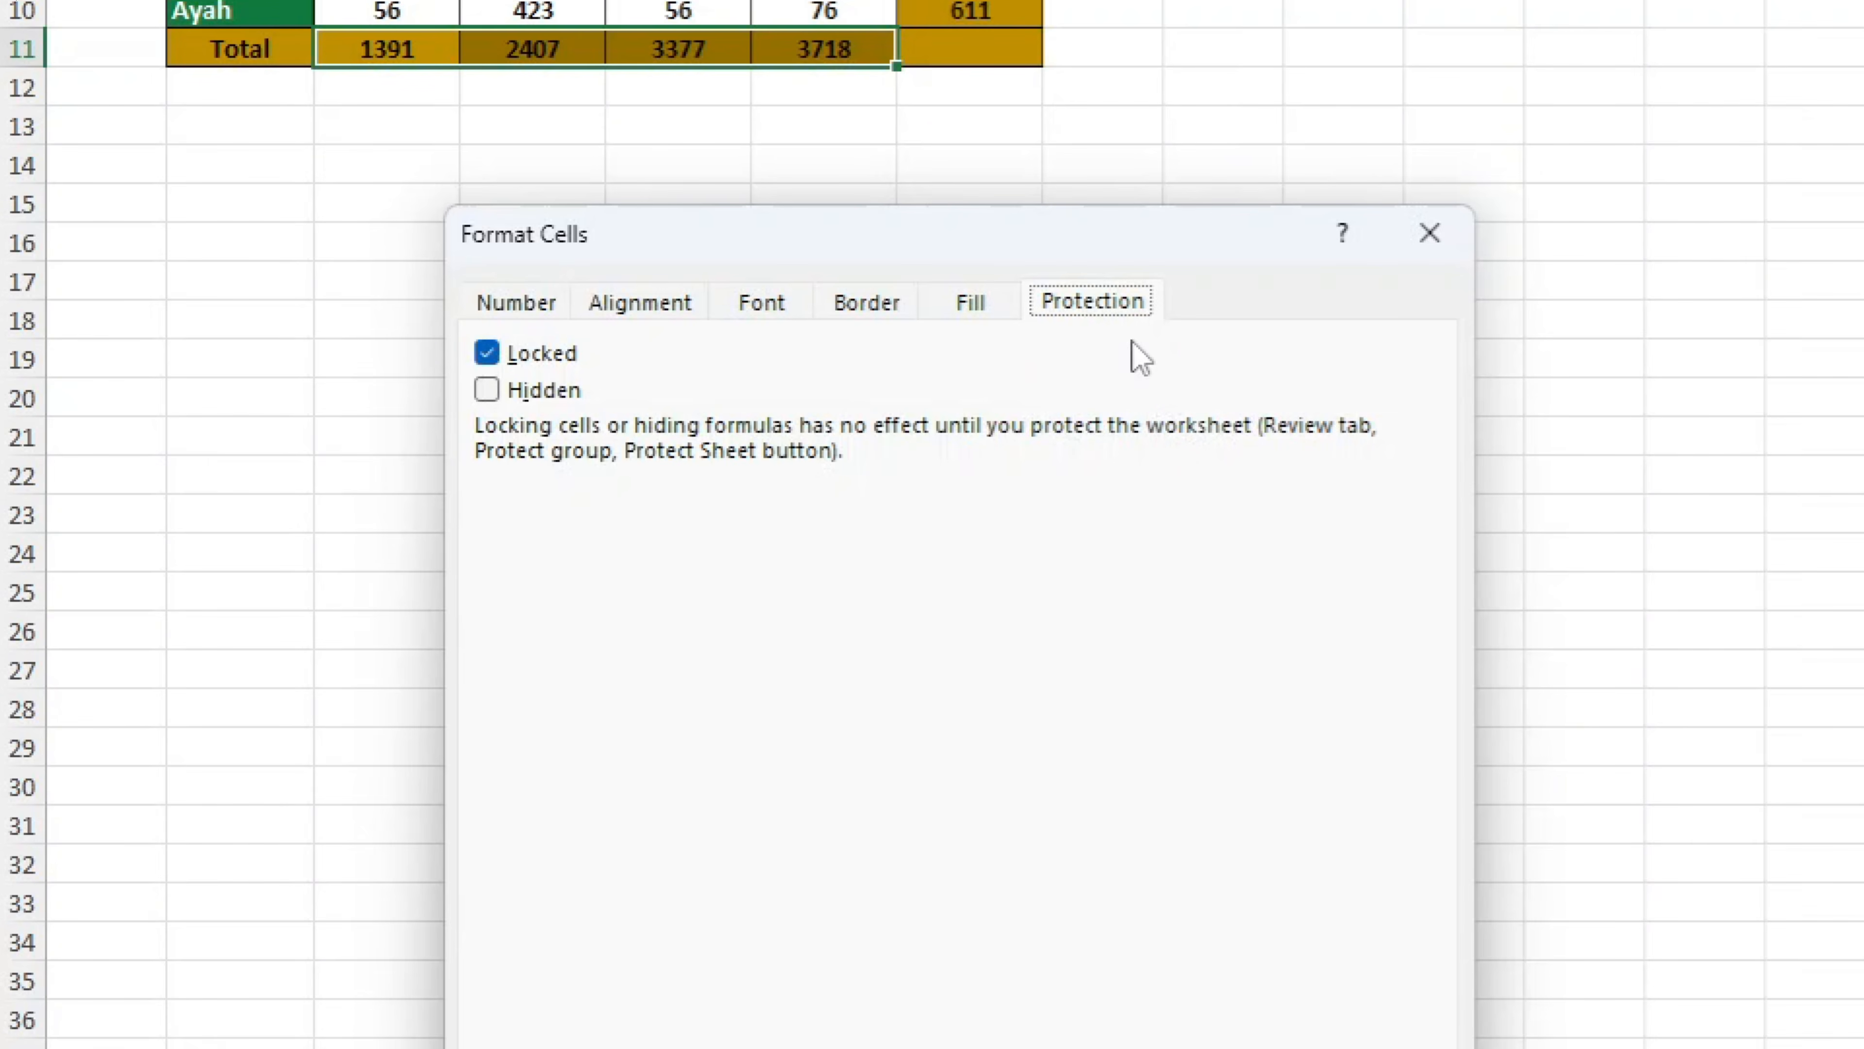
click(577, 390)
click(1221, 900)
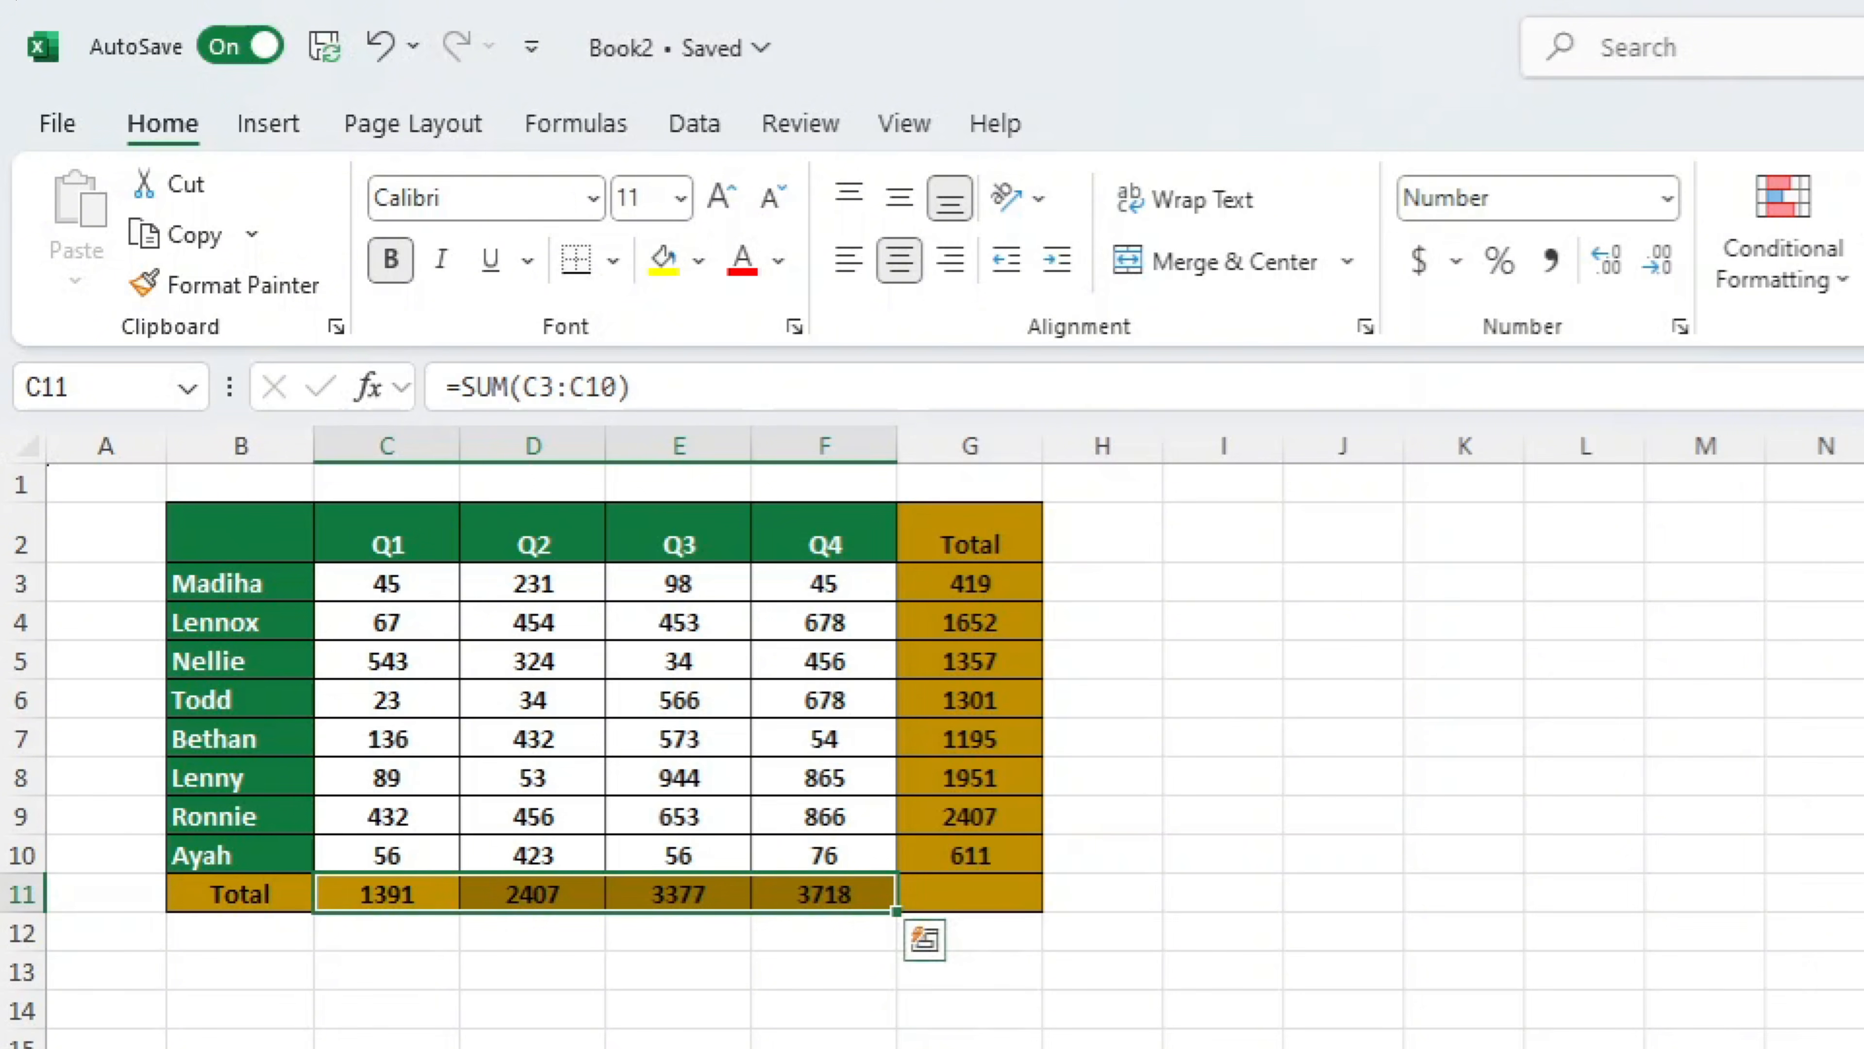
click(1115, 847)
Check whether the formulas of the row totals in column G still show in the formula bar
click(990, 615)
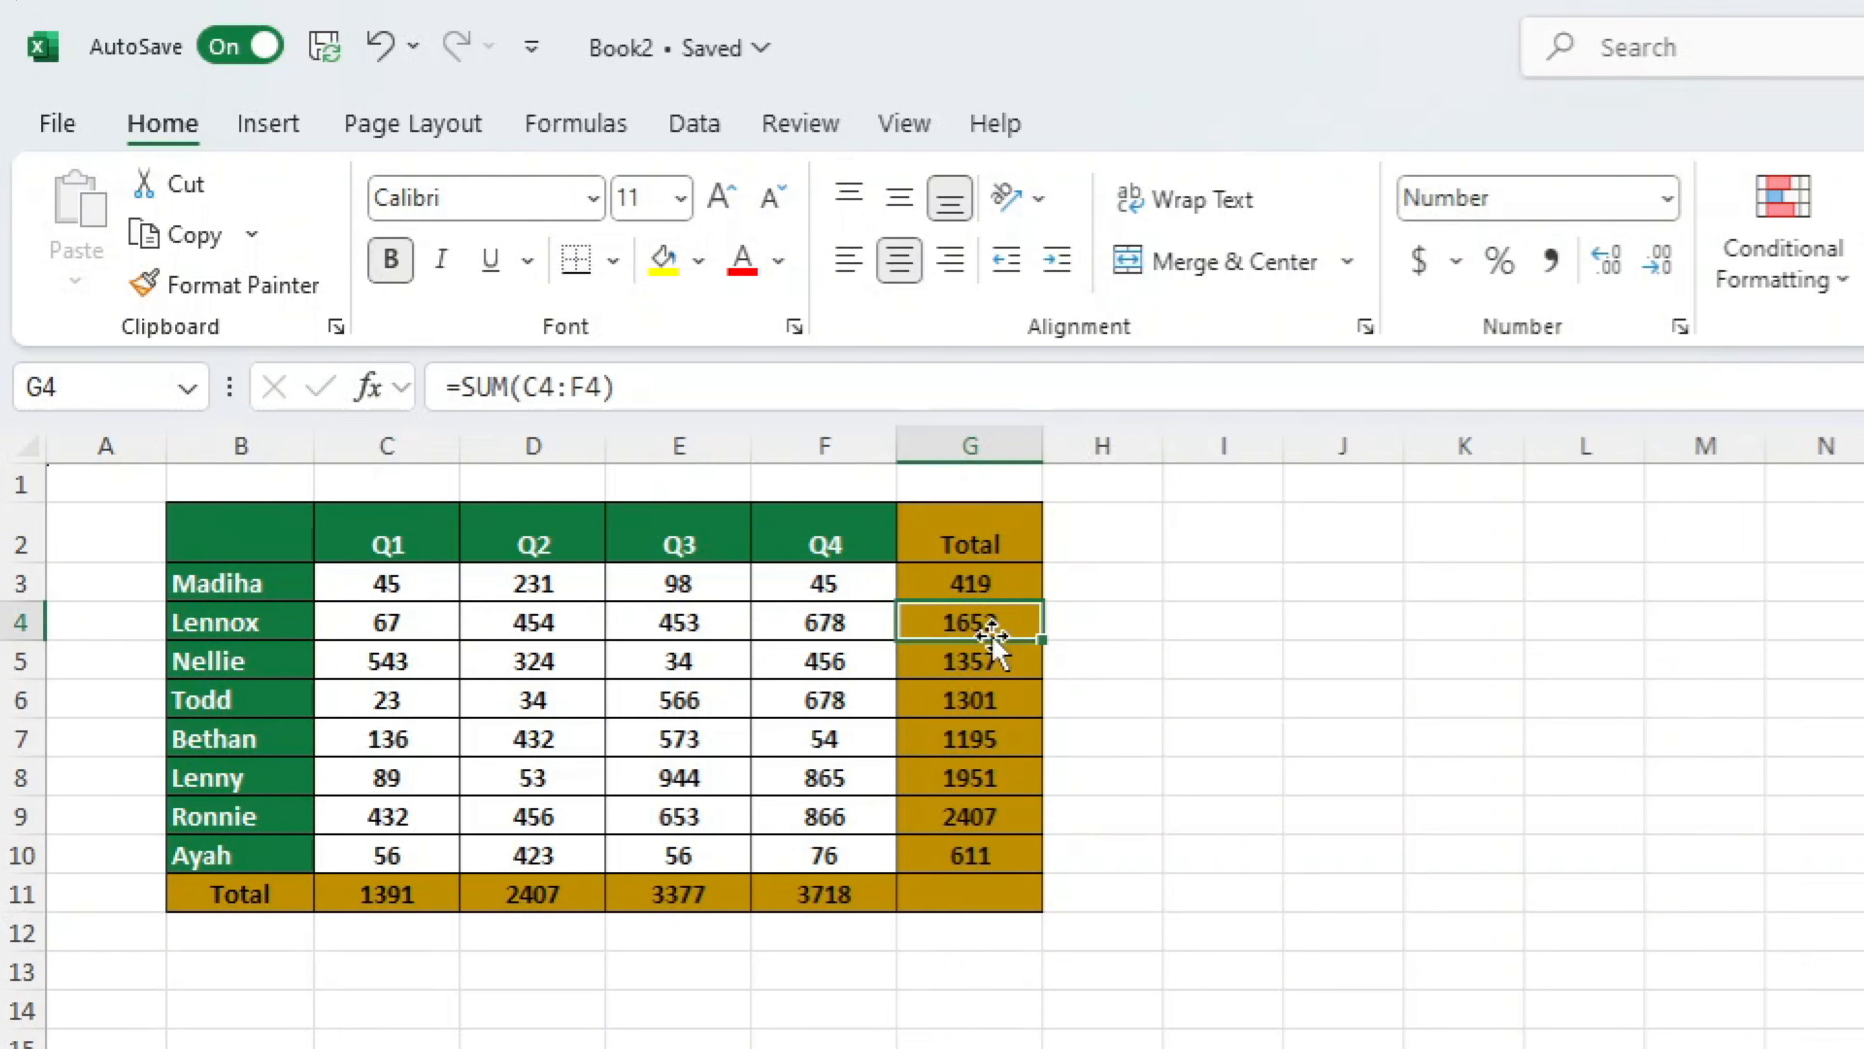
click(992, 657)
click(990, 731)
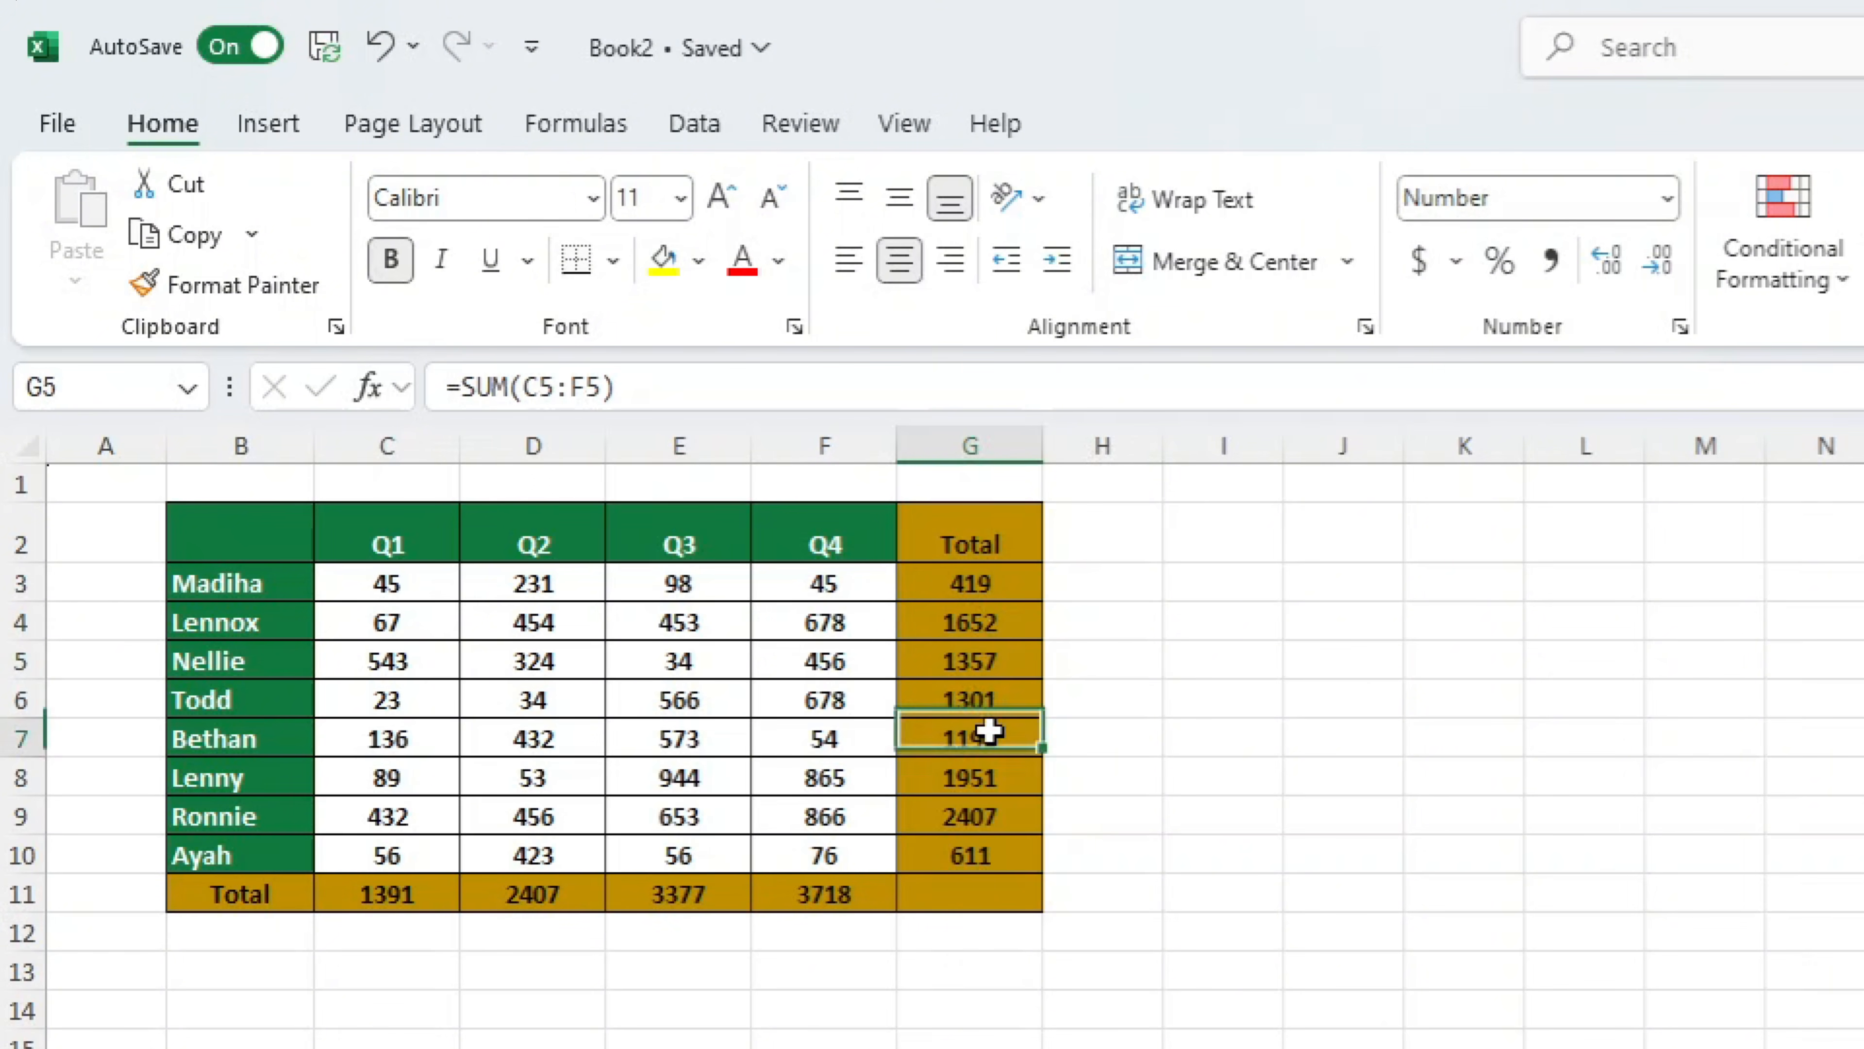
click(990, 811)
click(1464, 1048)
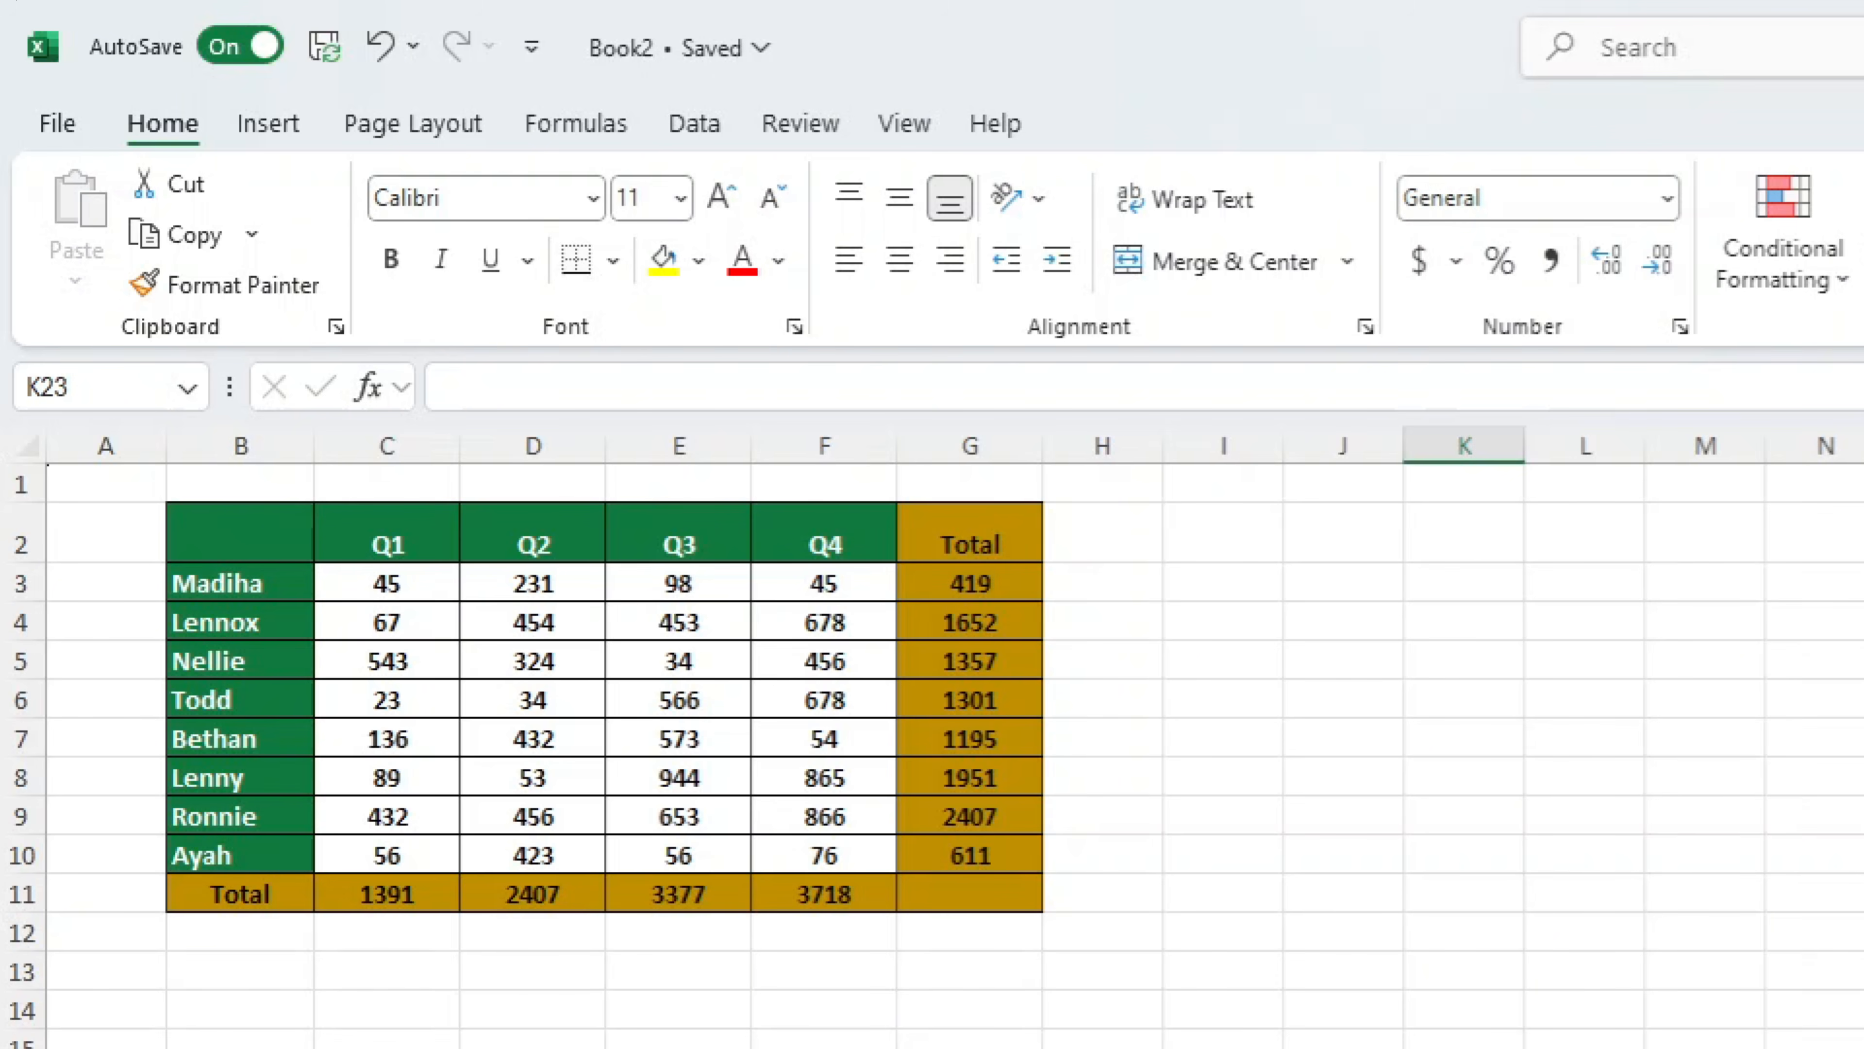
click(952, 672)
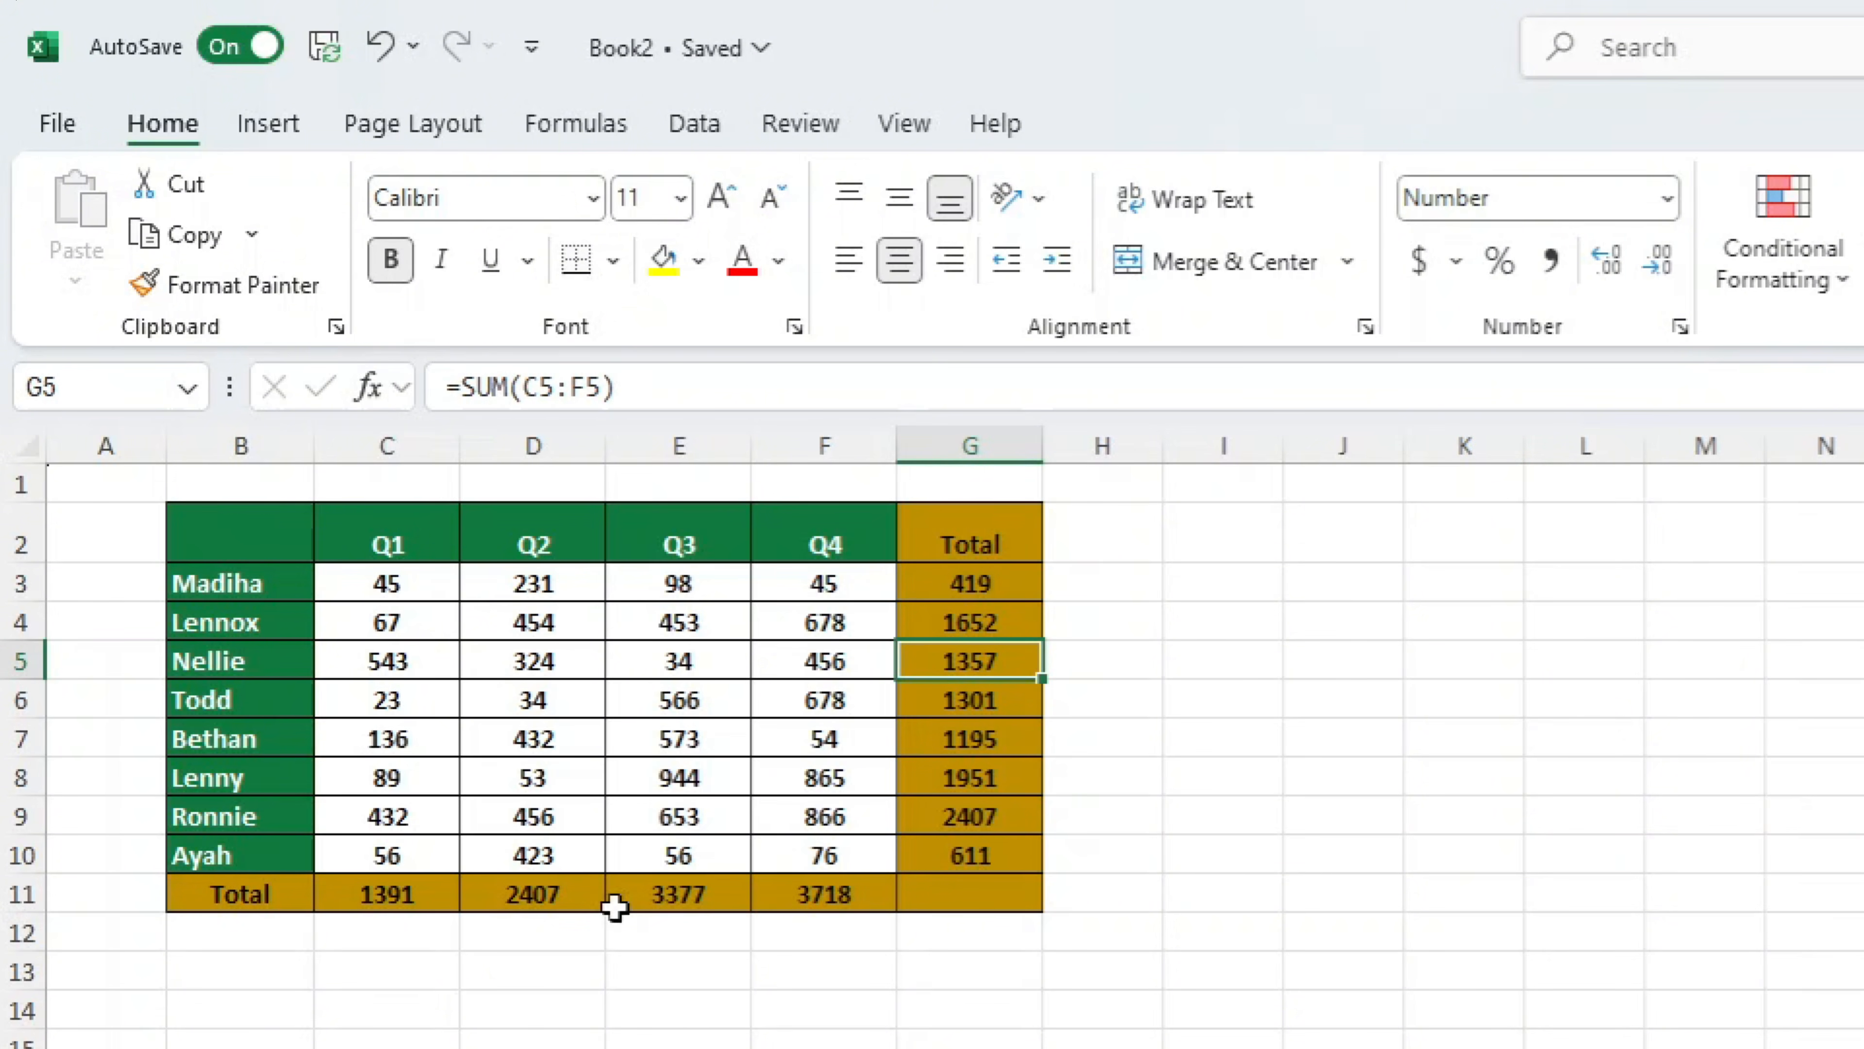
Unlock the quarterly data cells C3:F10 by turning off Locked in their cell protection settings
drag(387, 580, 844, 855)
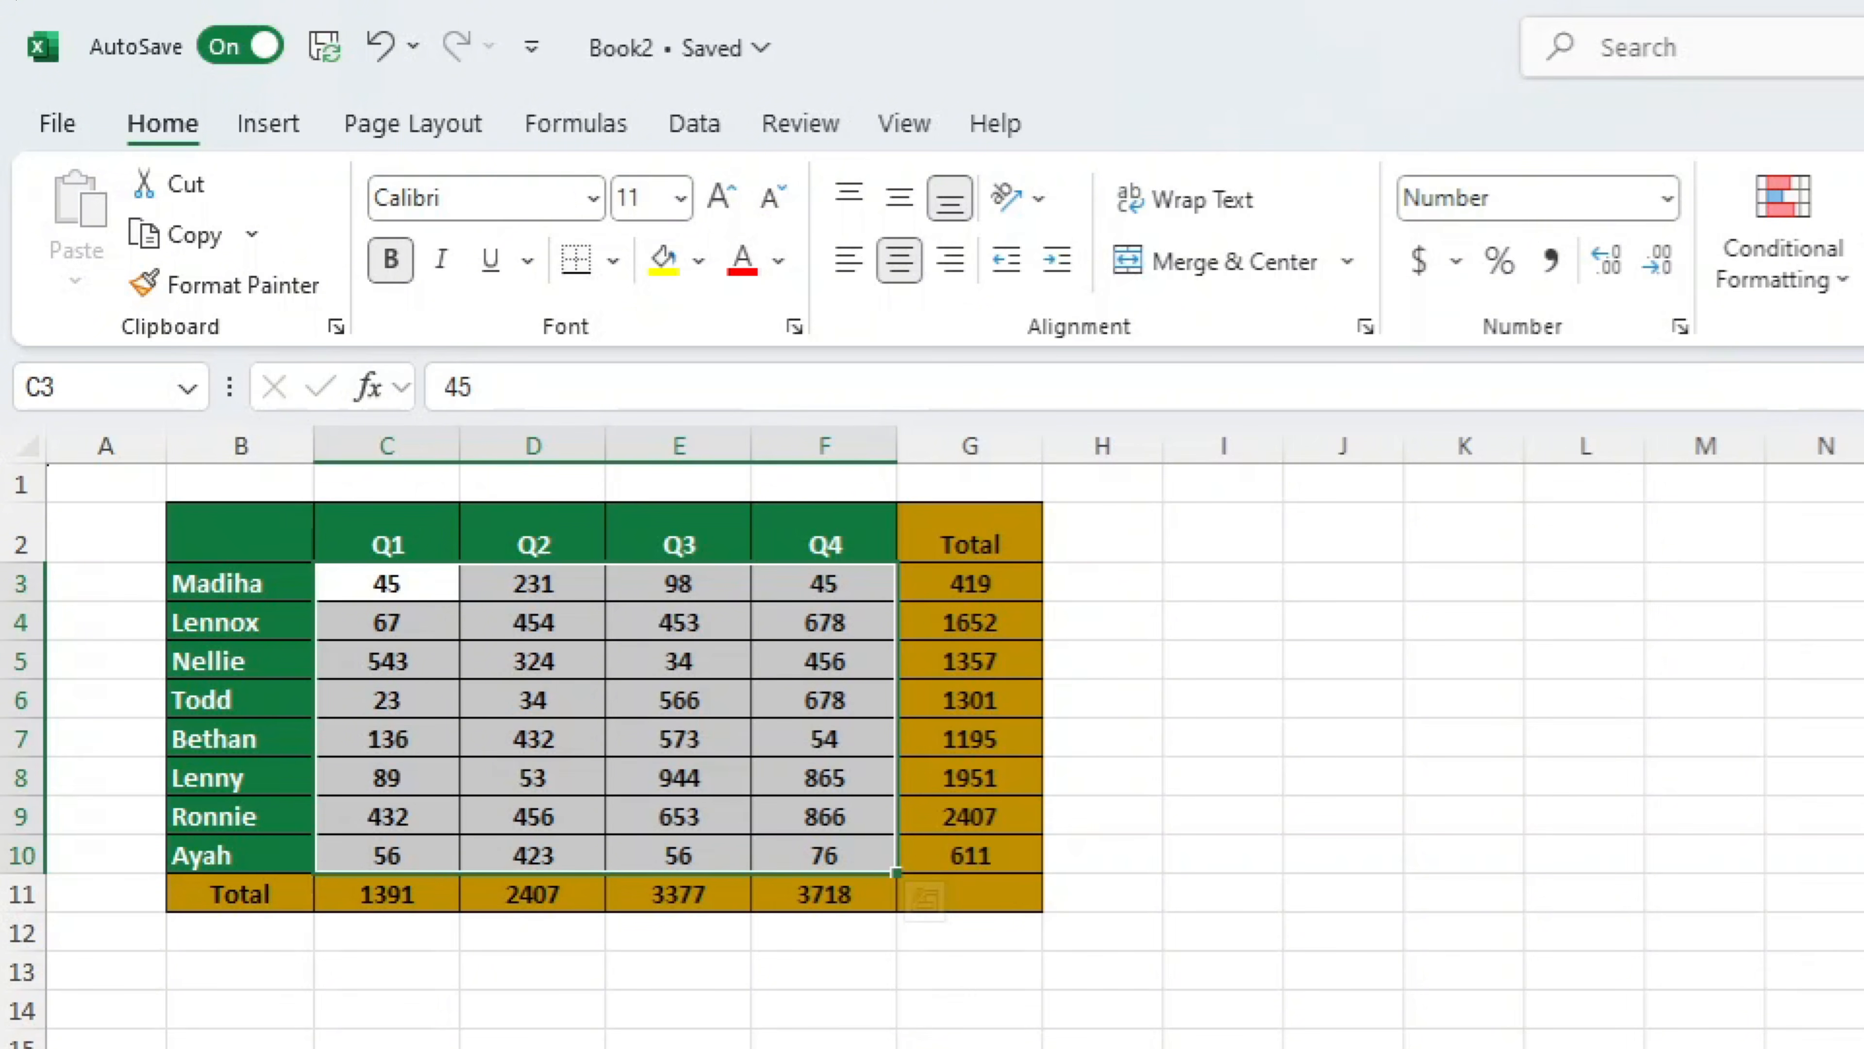
click(1343, 1048)
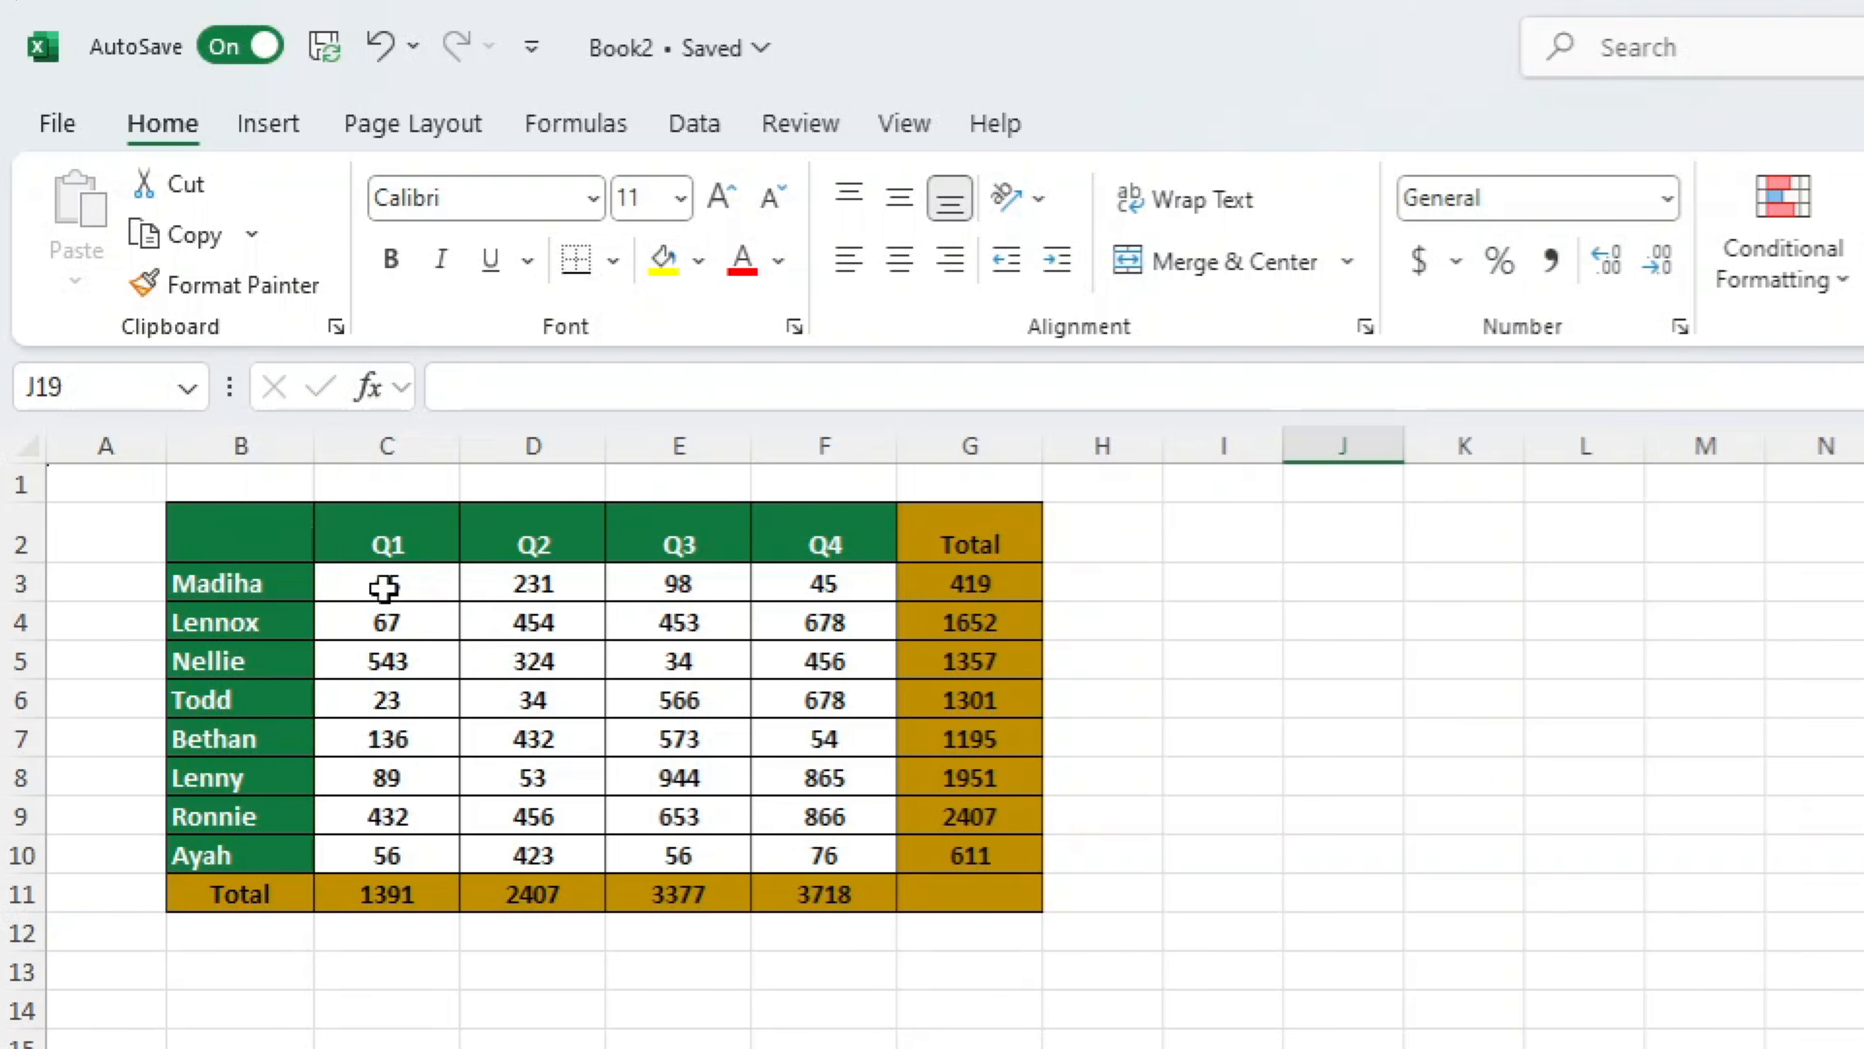
drag(383, 587, 822, 845)
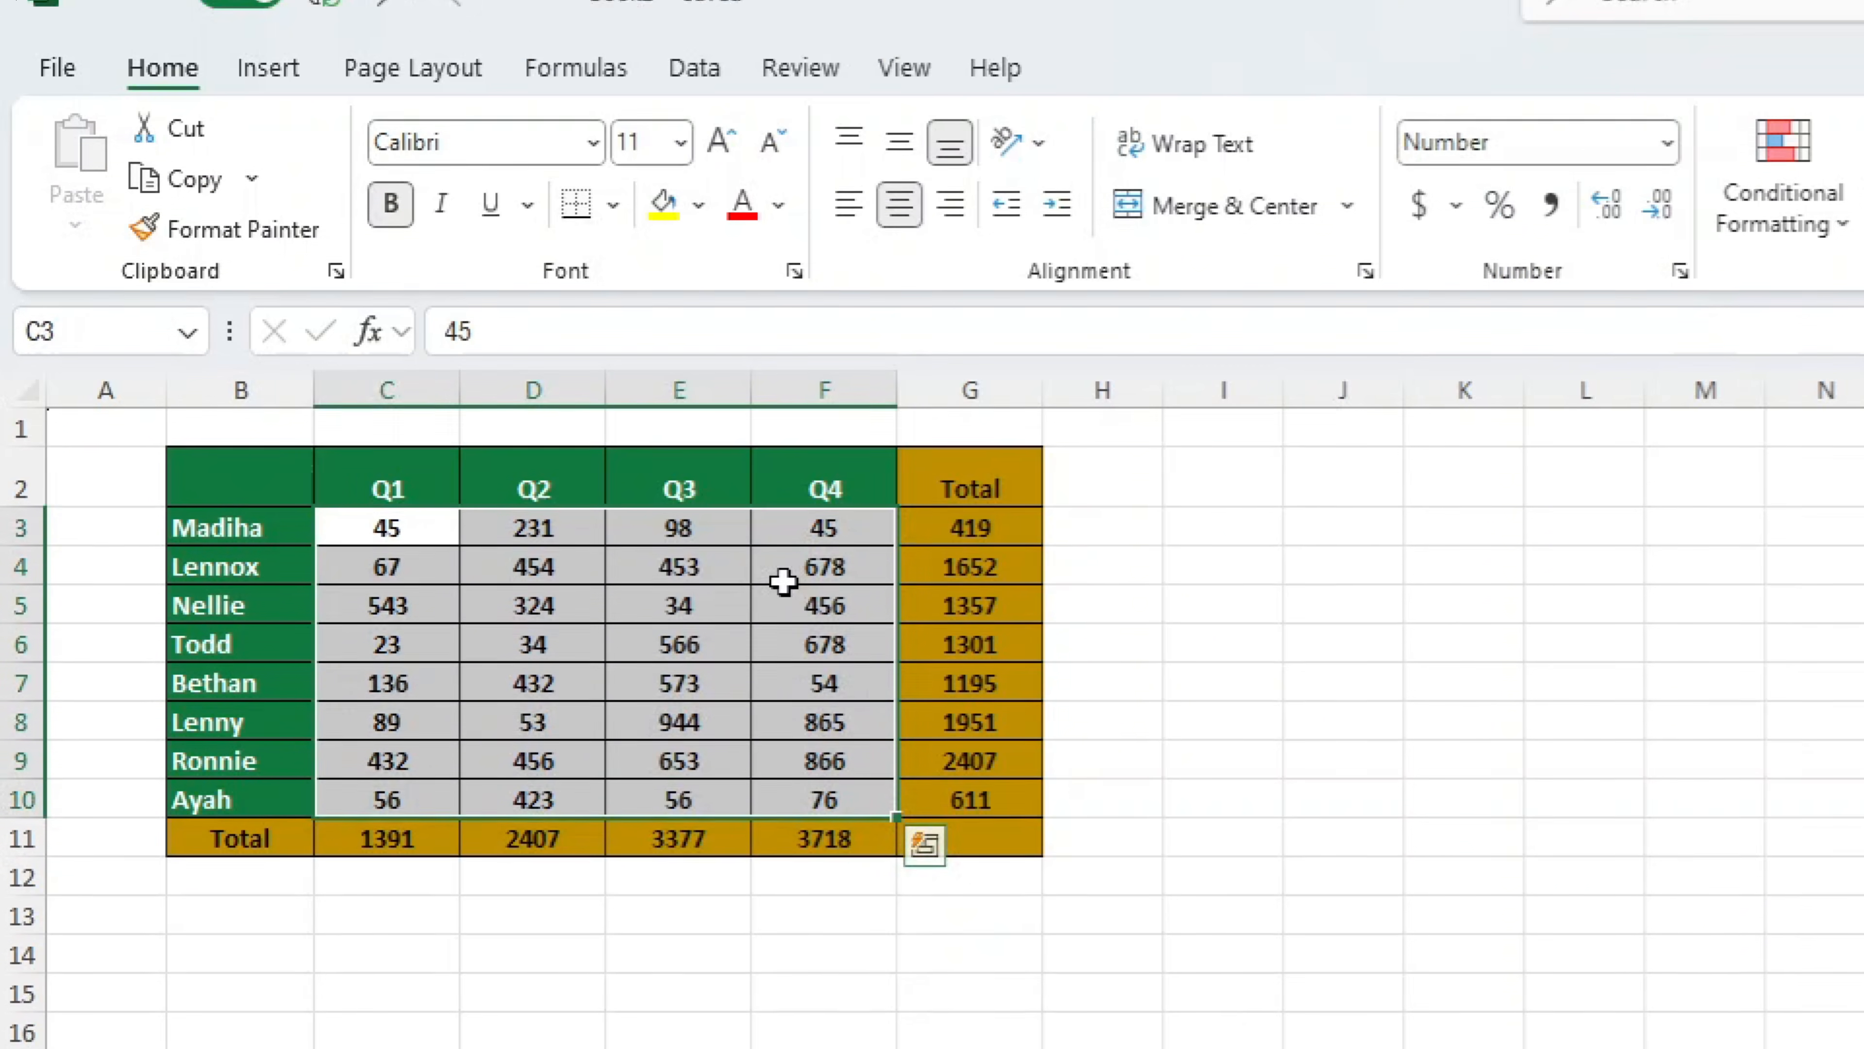
right_click(783, 582)
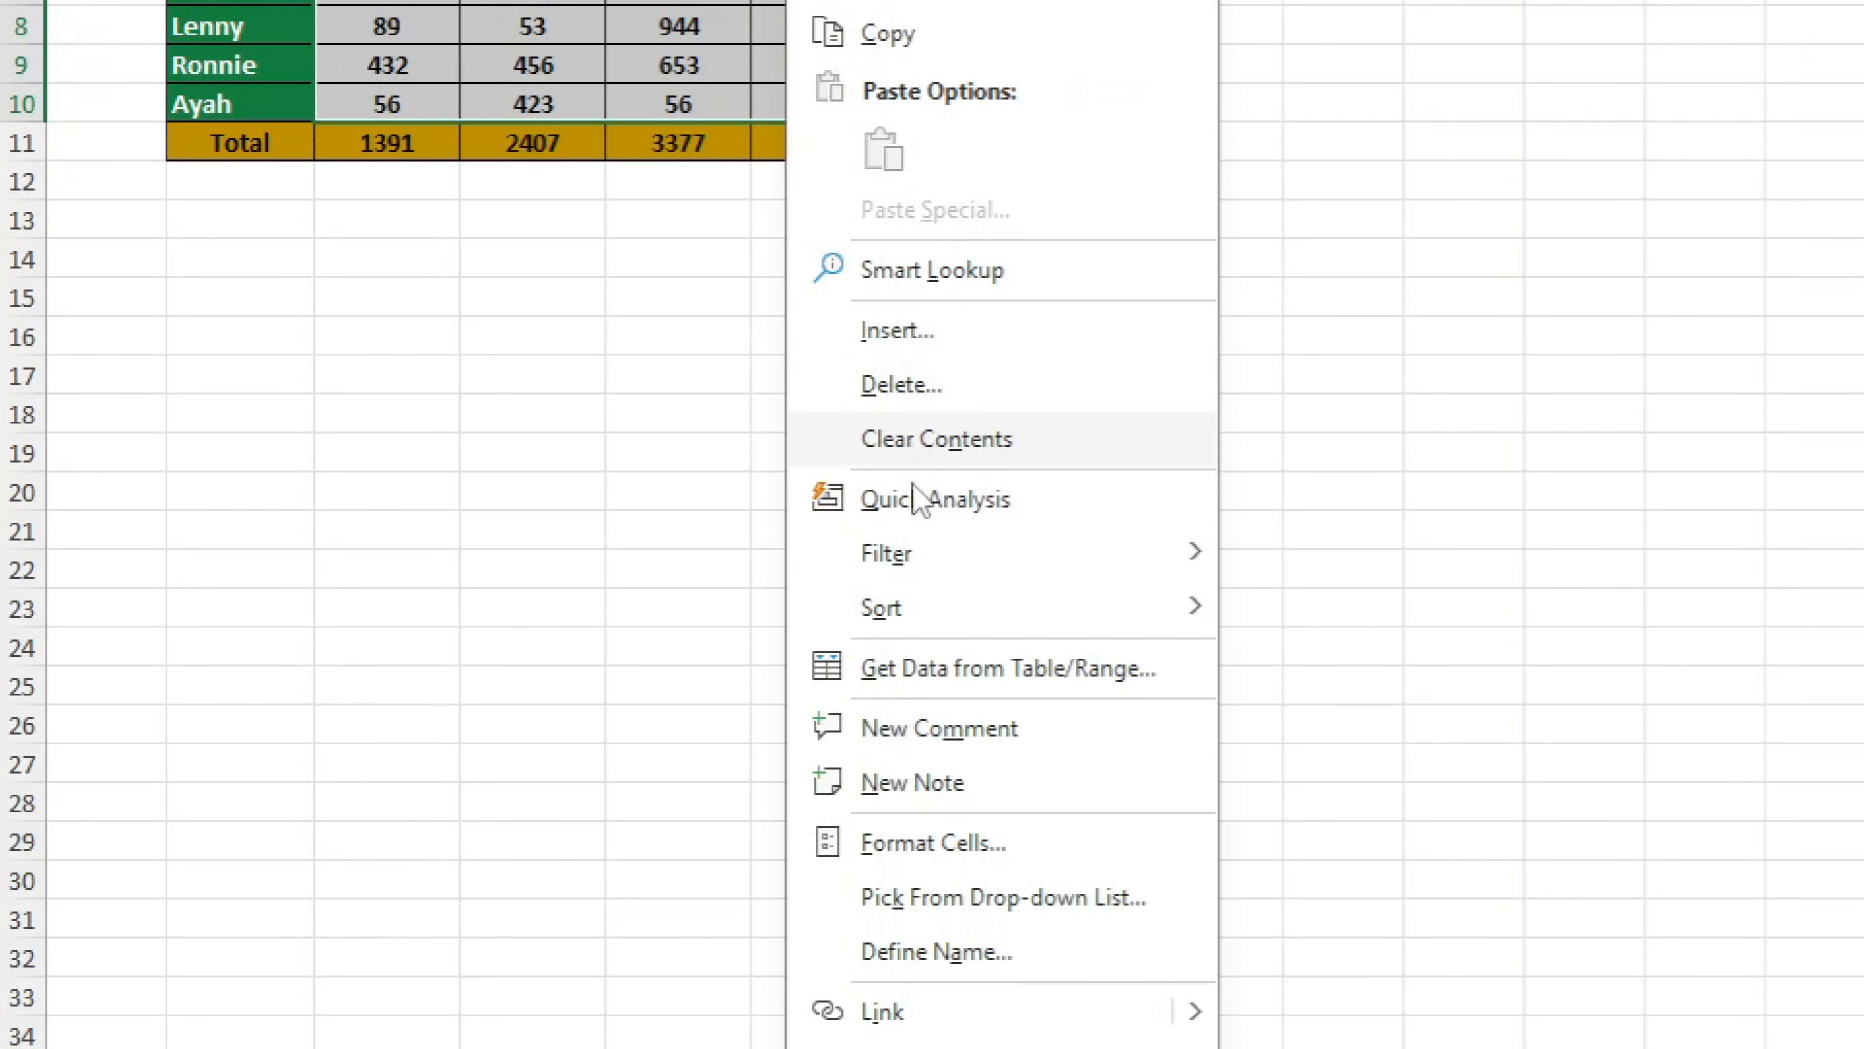
click(918, 842)
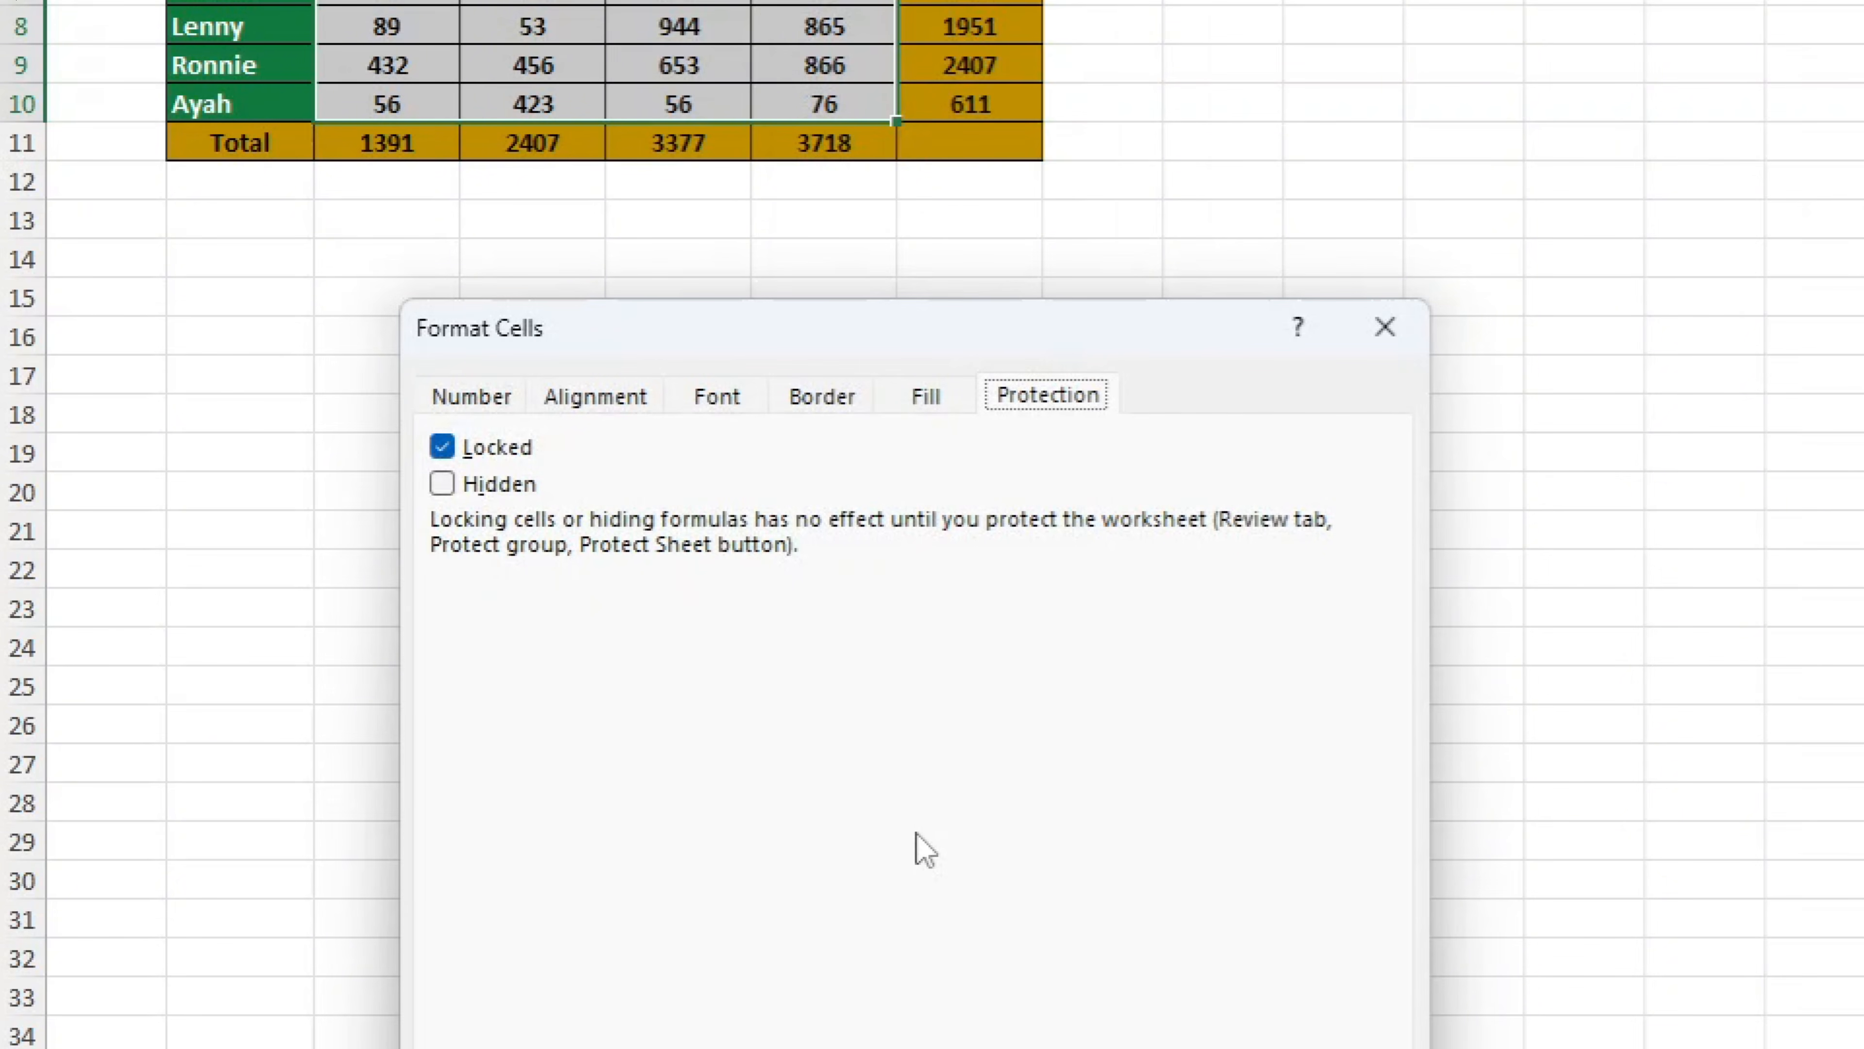
click(505, 449)
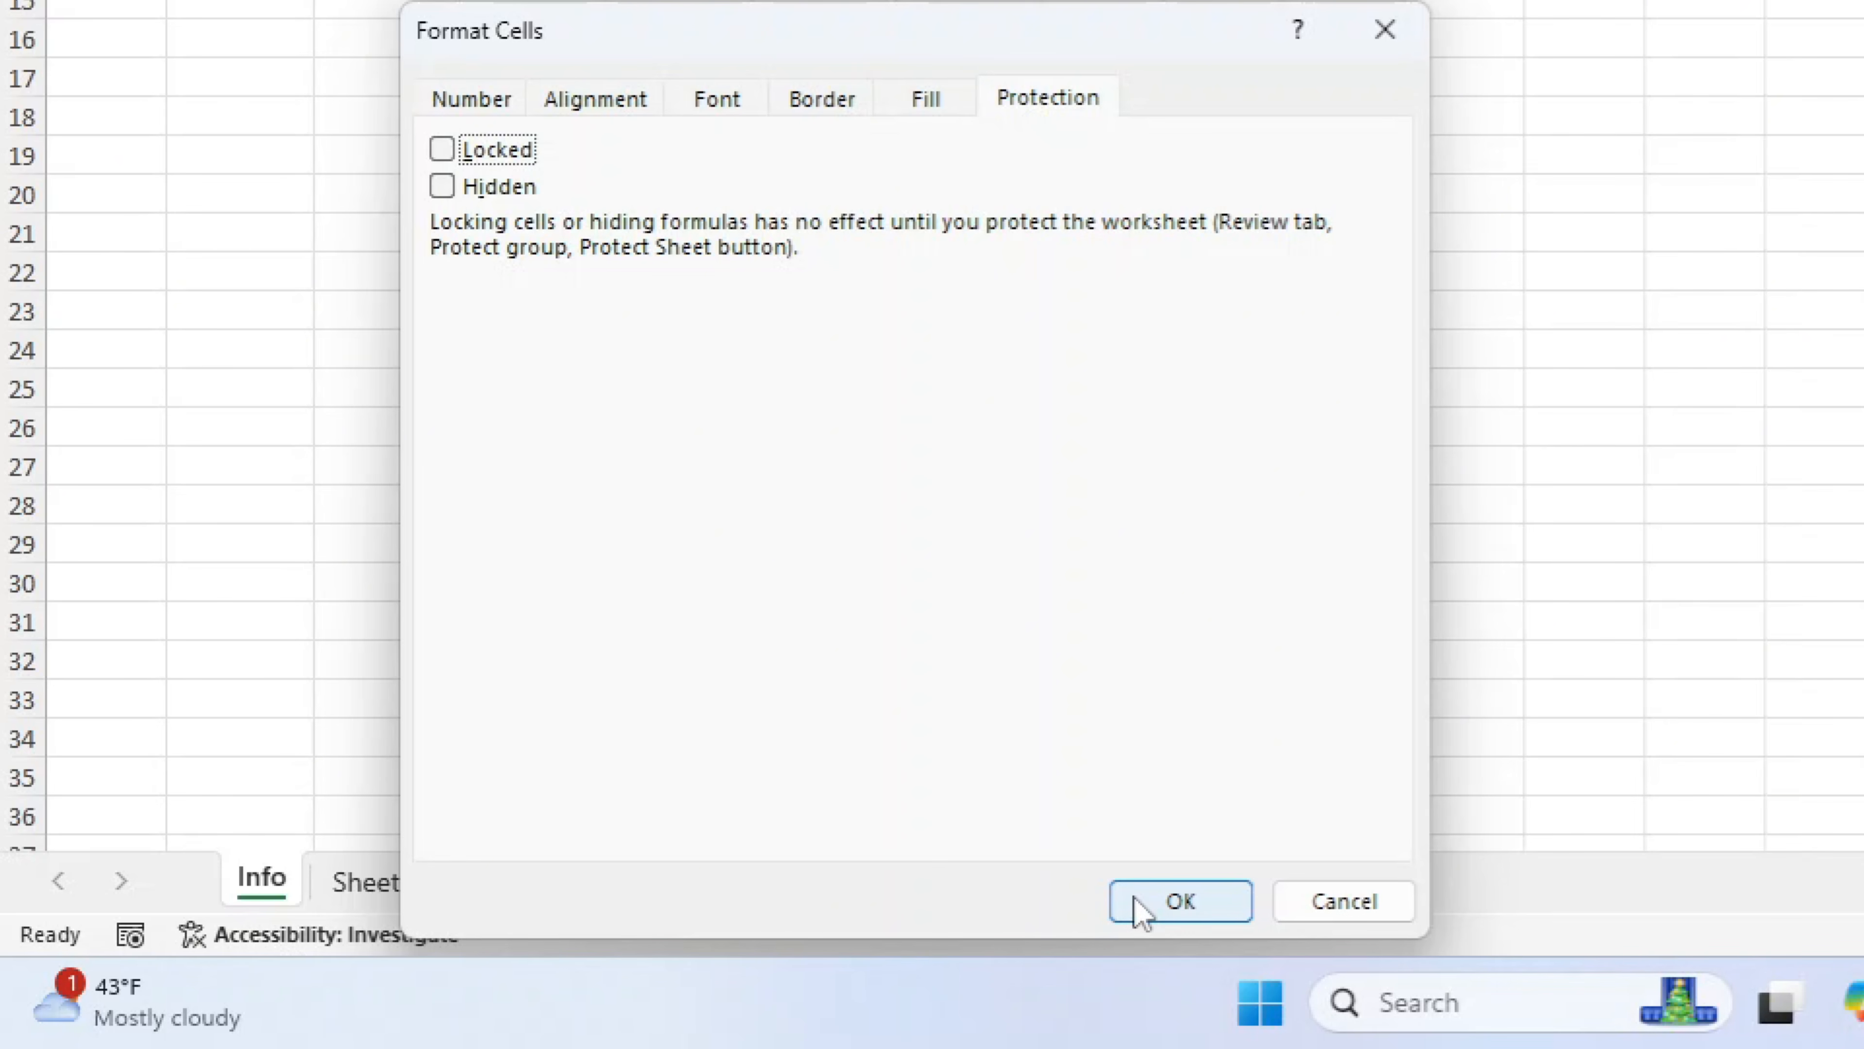
click(1141, 910)
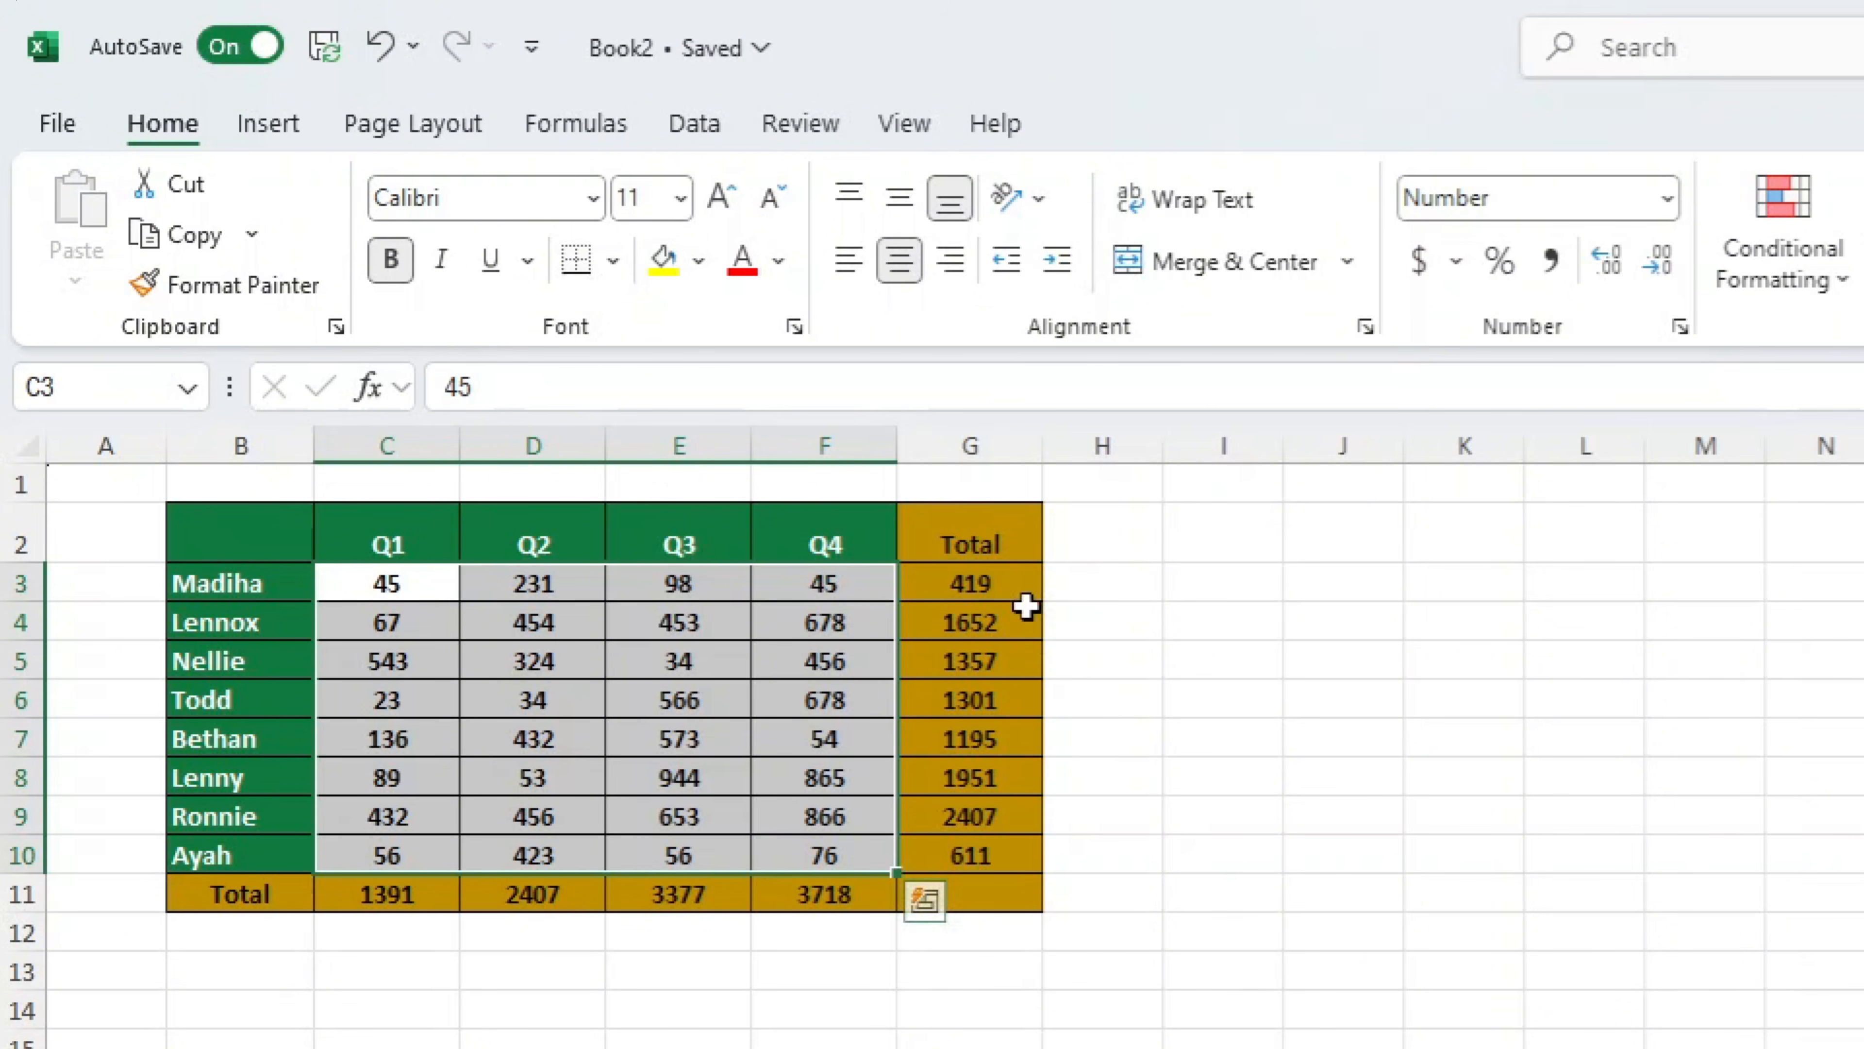
Review the hidden-formula ranges G3:G10 and C11:F11 and the unlocked data range C3:F10
drag(983, 591, 988, 854)
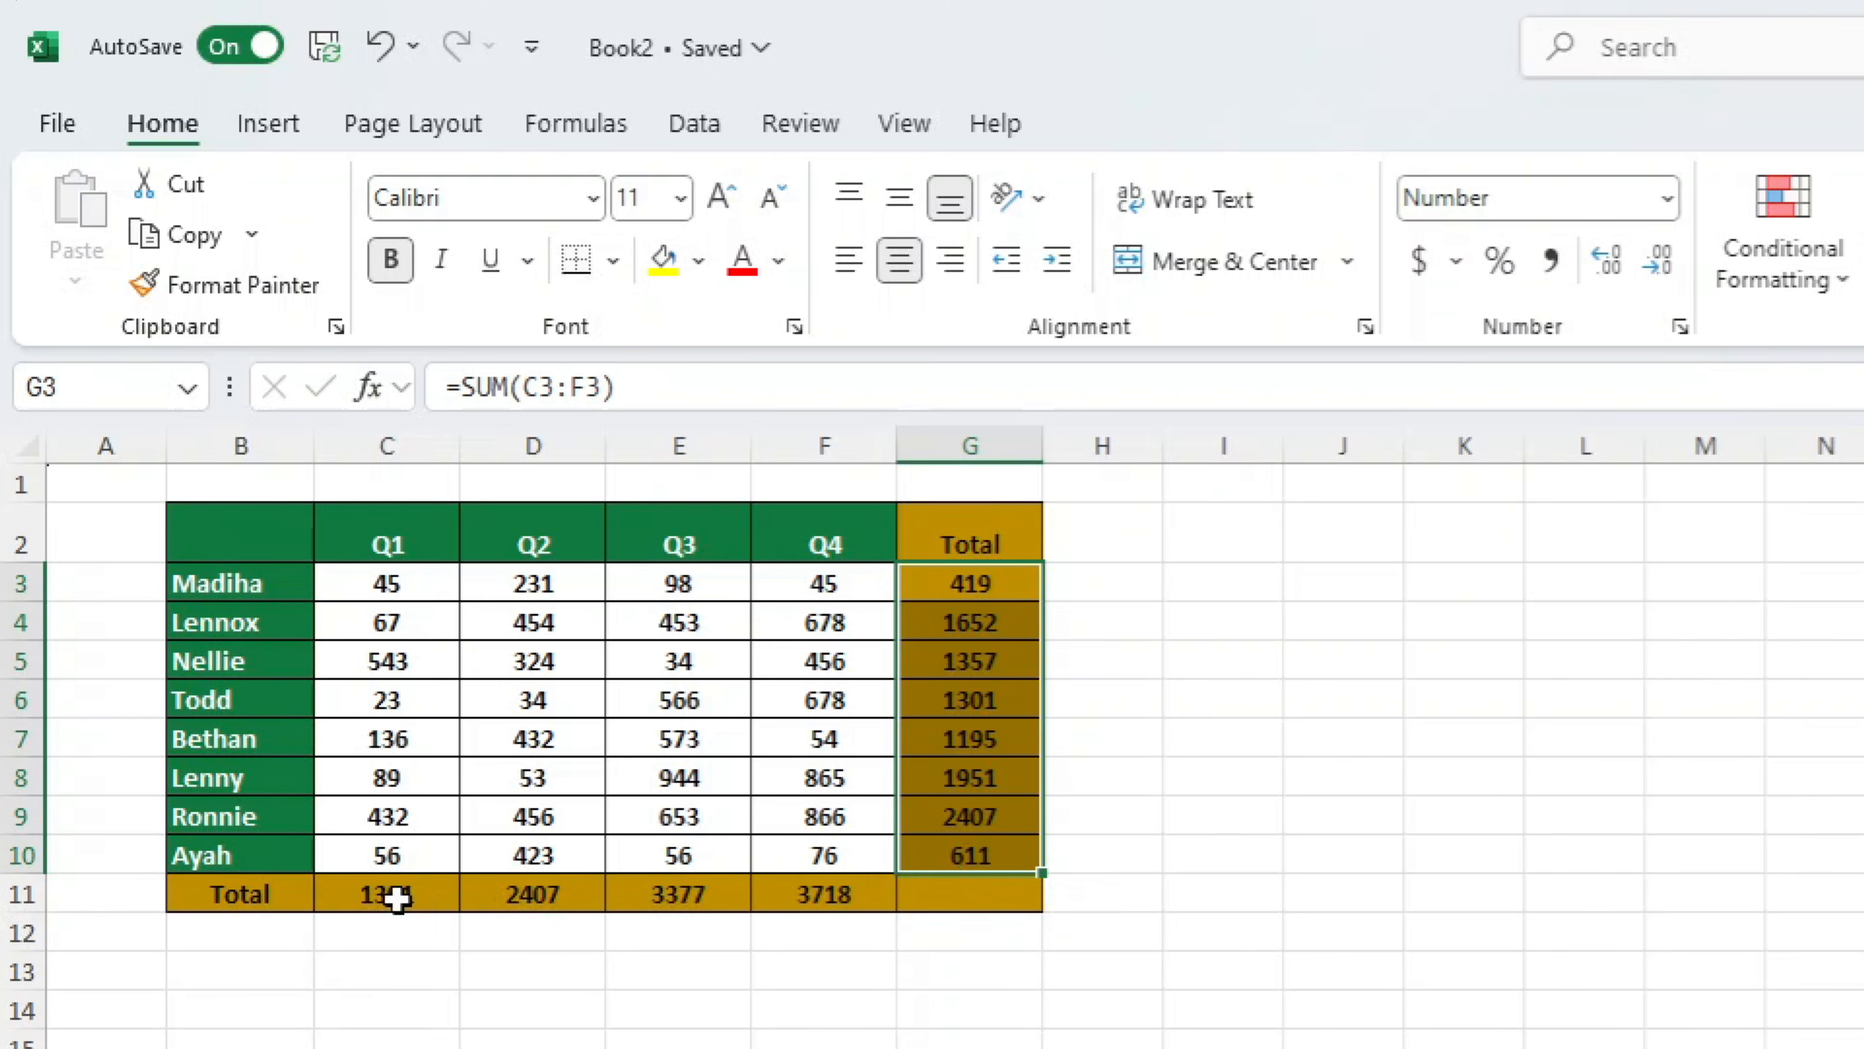
drag(395, 898, 822, 894)
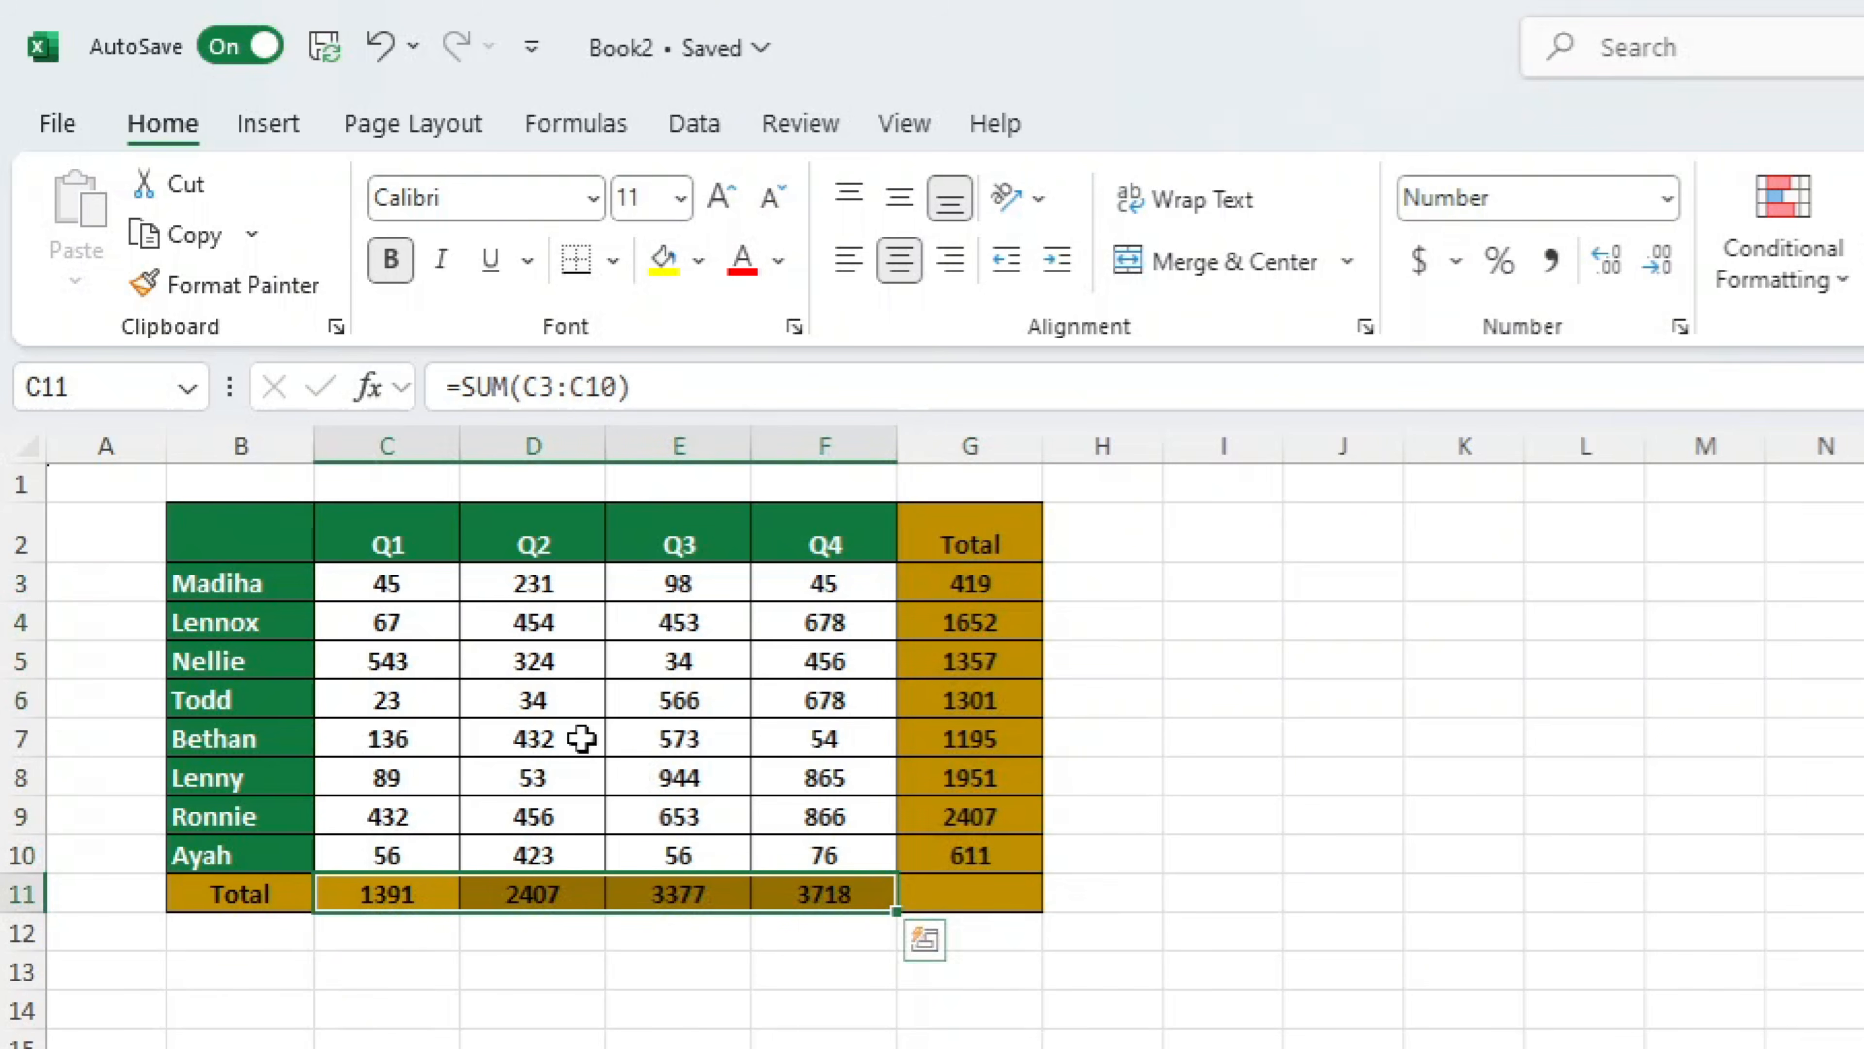
drag(402, 592, 826, 855)
click(1826, 1045)
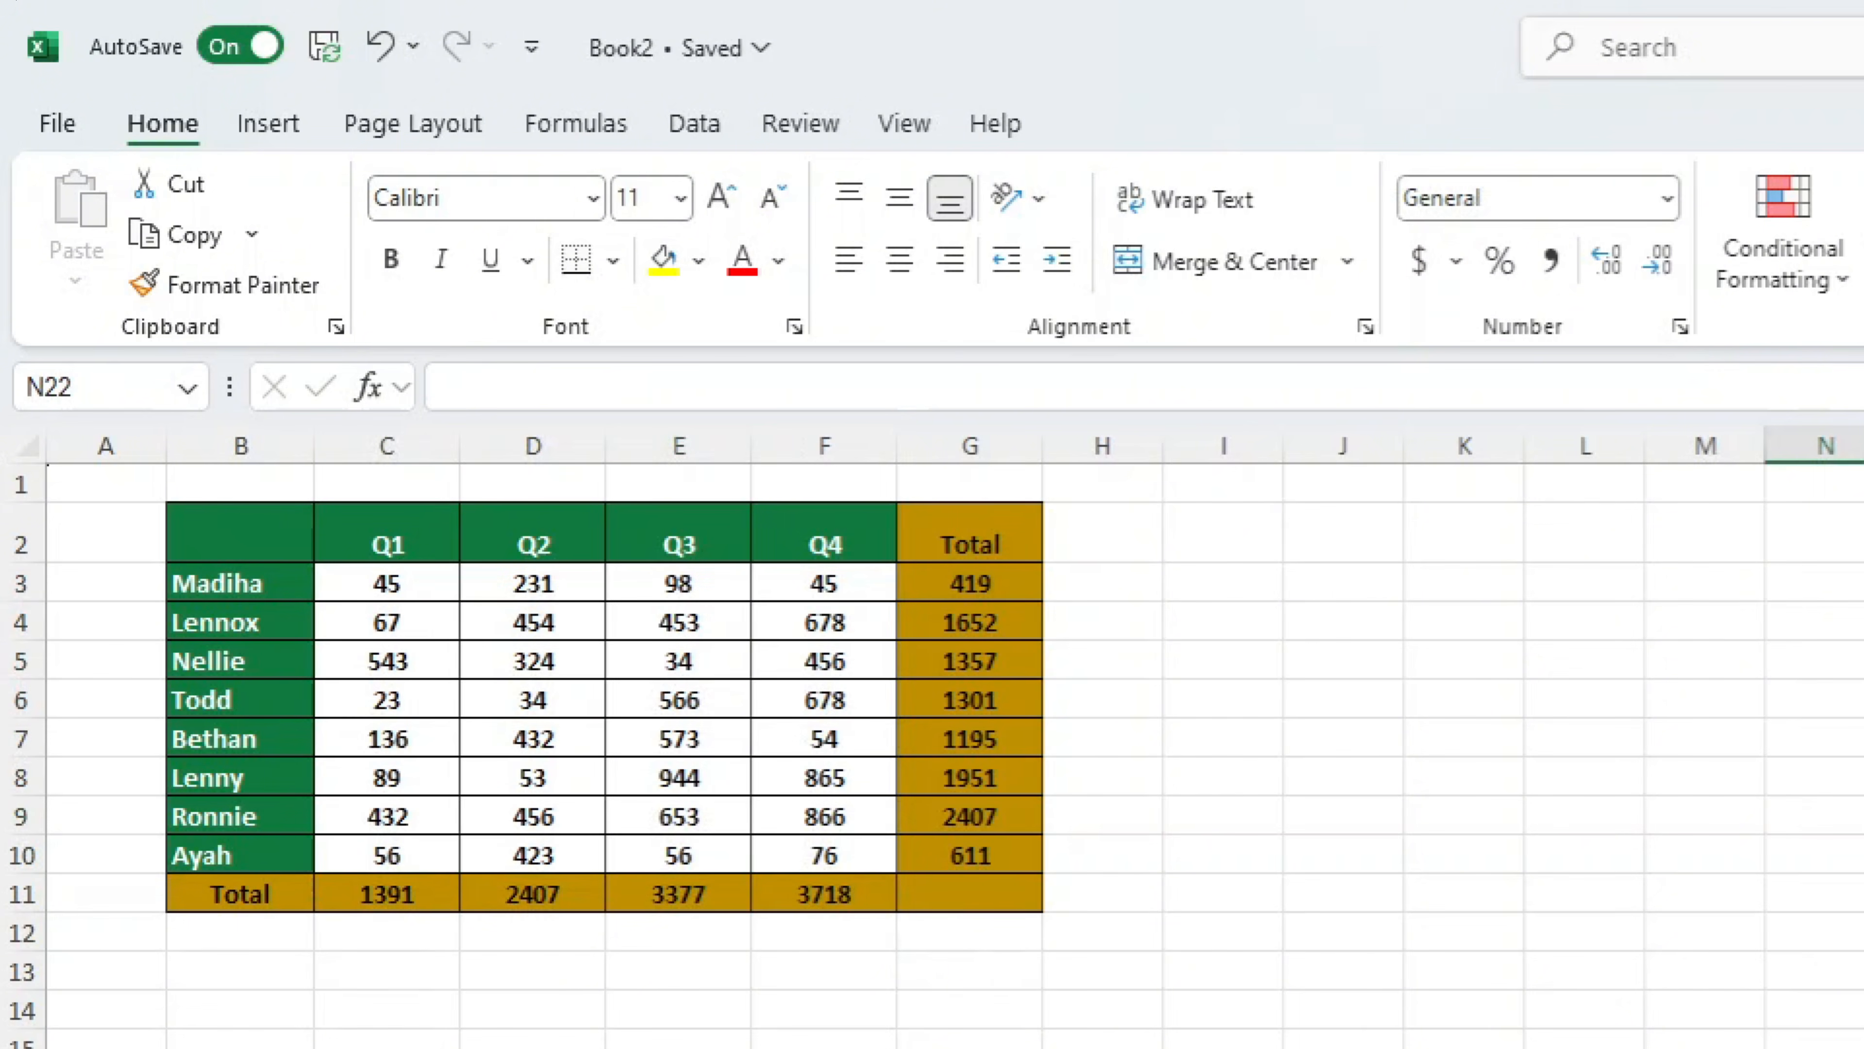
Protect the sheet without a password, allowing only the selection of locked and unlocked cells
click(811, 132)
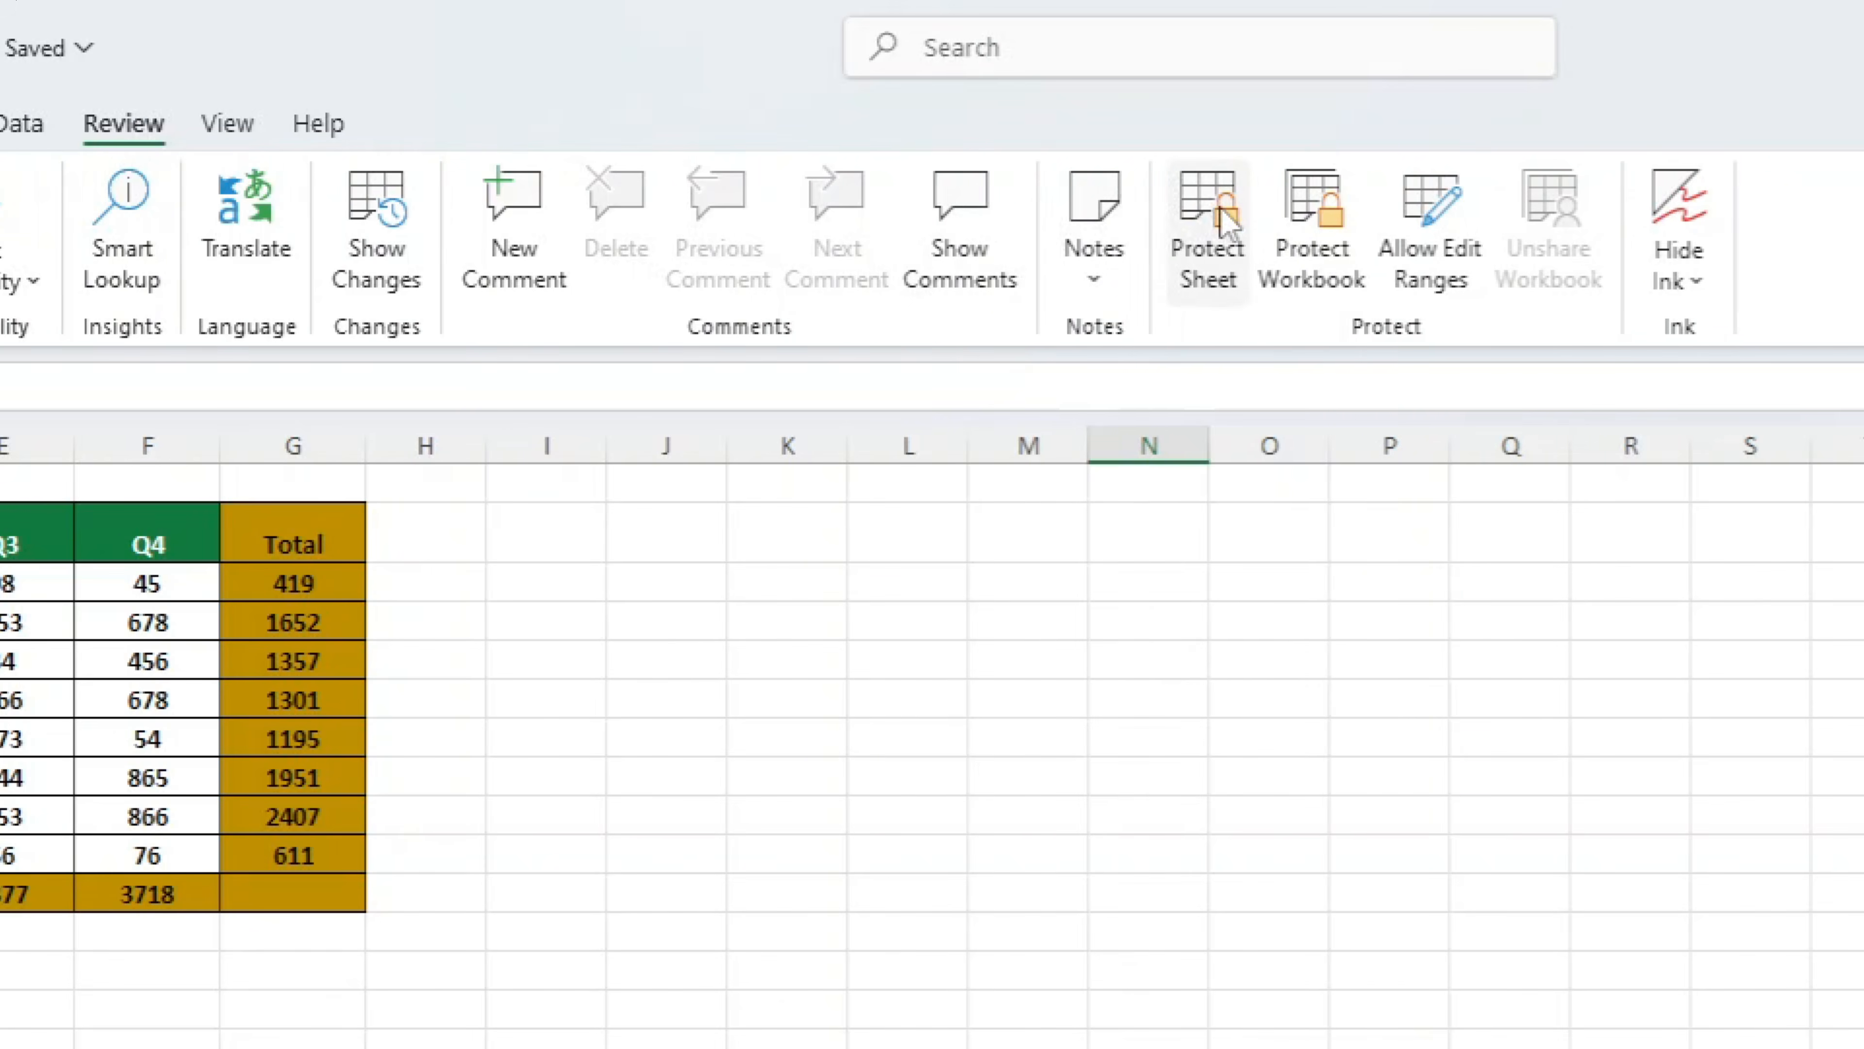
click(1221, 213)
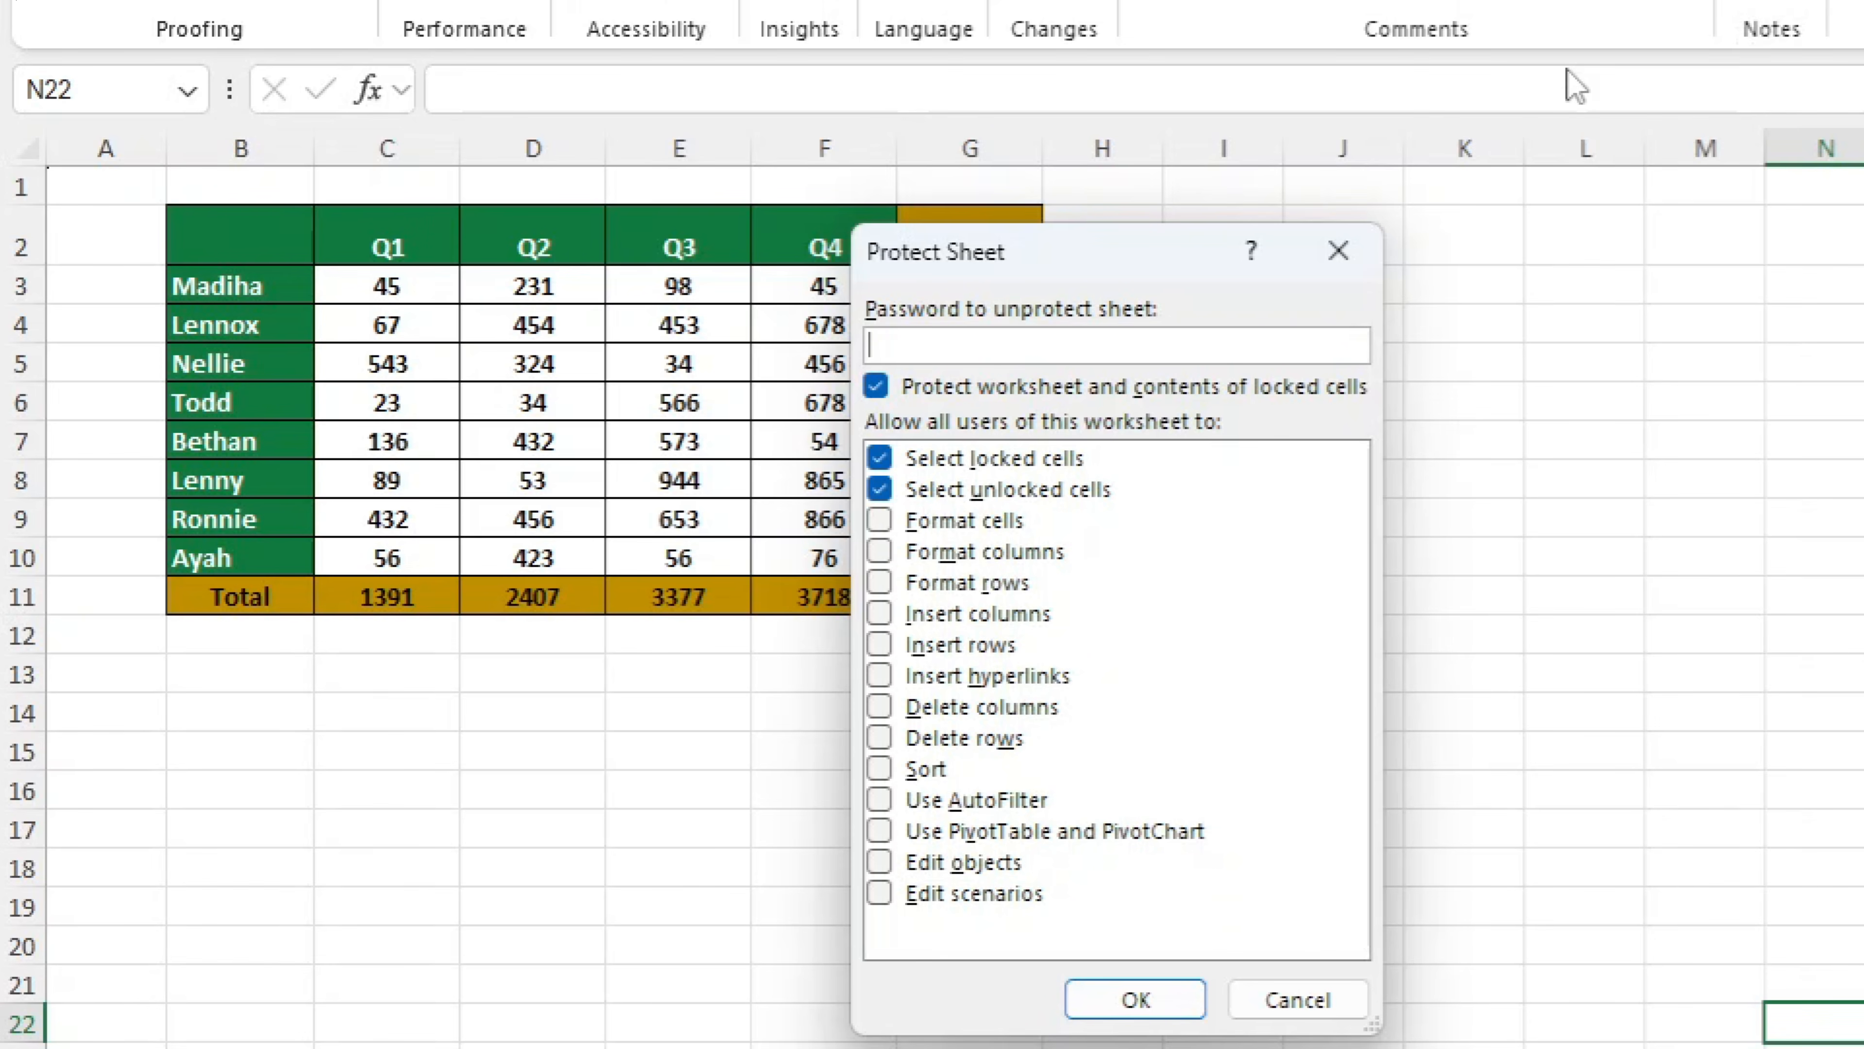
click(1134, 997)
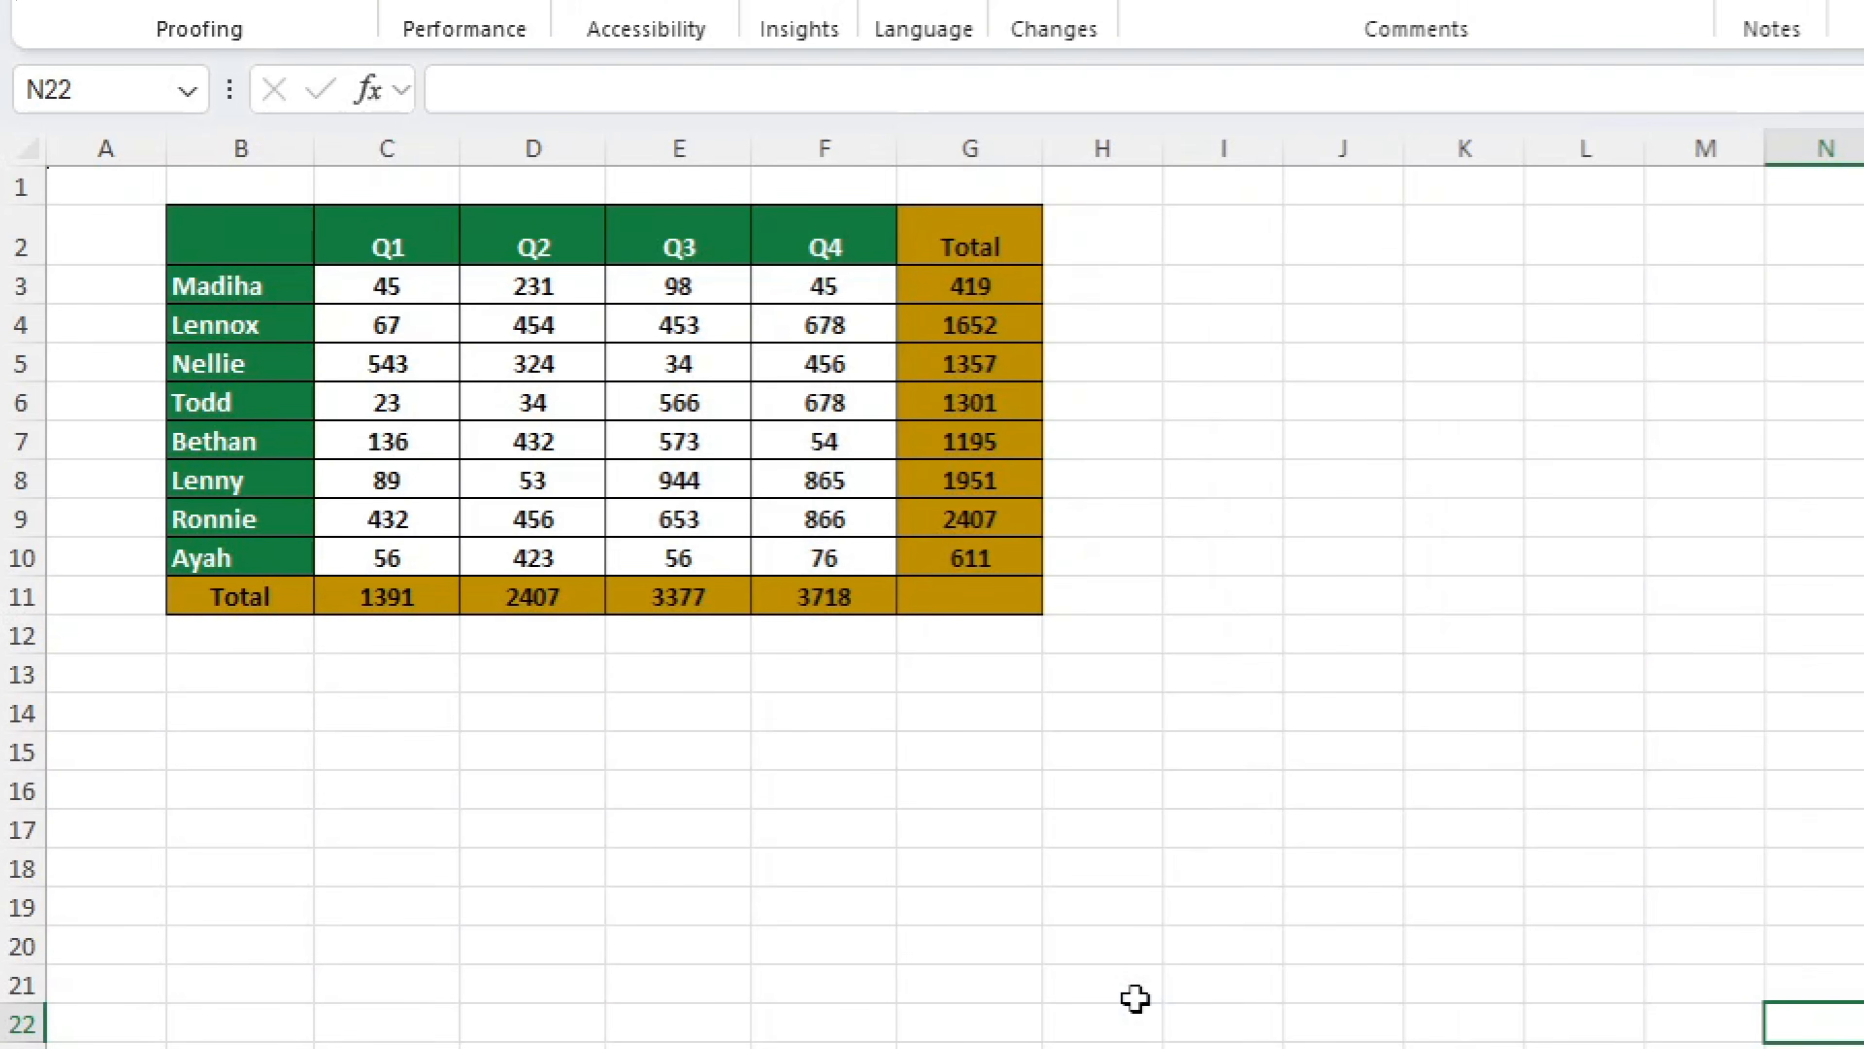
Check whether the total formulas in column G and row 11 show in the formula bar with the sheet protected
click(1157, 930)
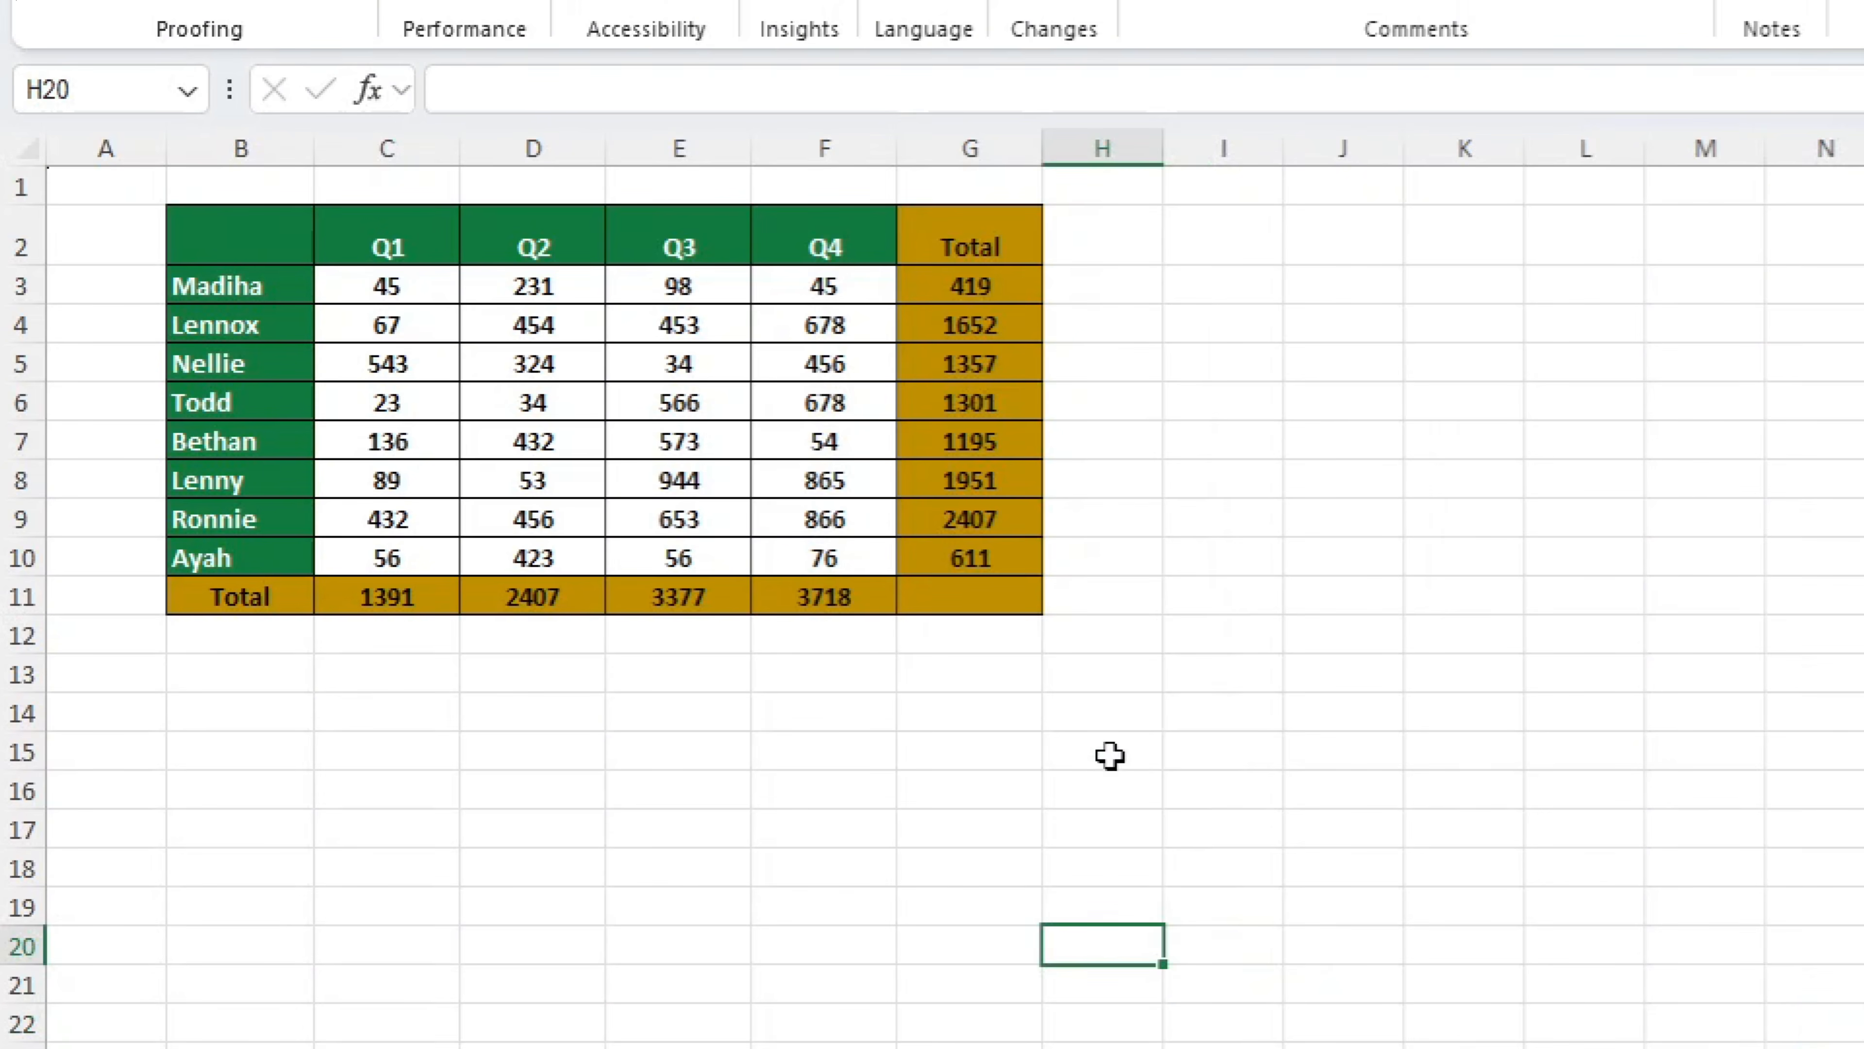
click(969, 287)
click(966, 517)
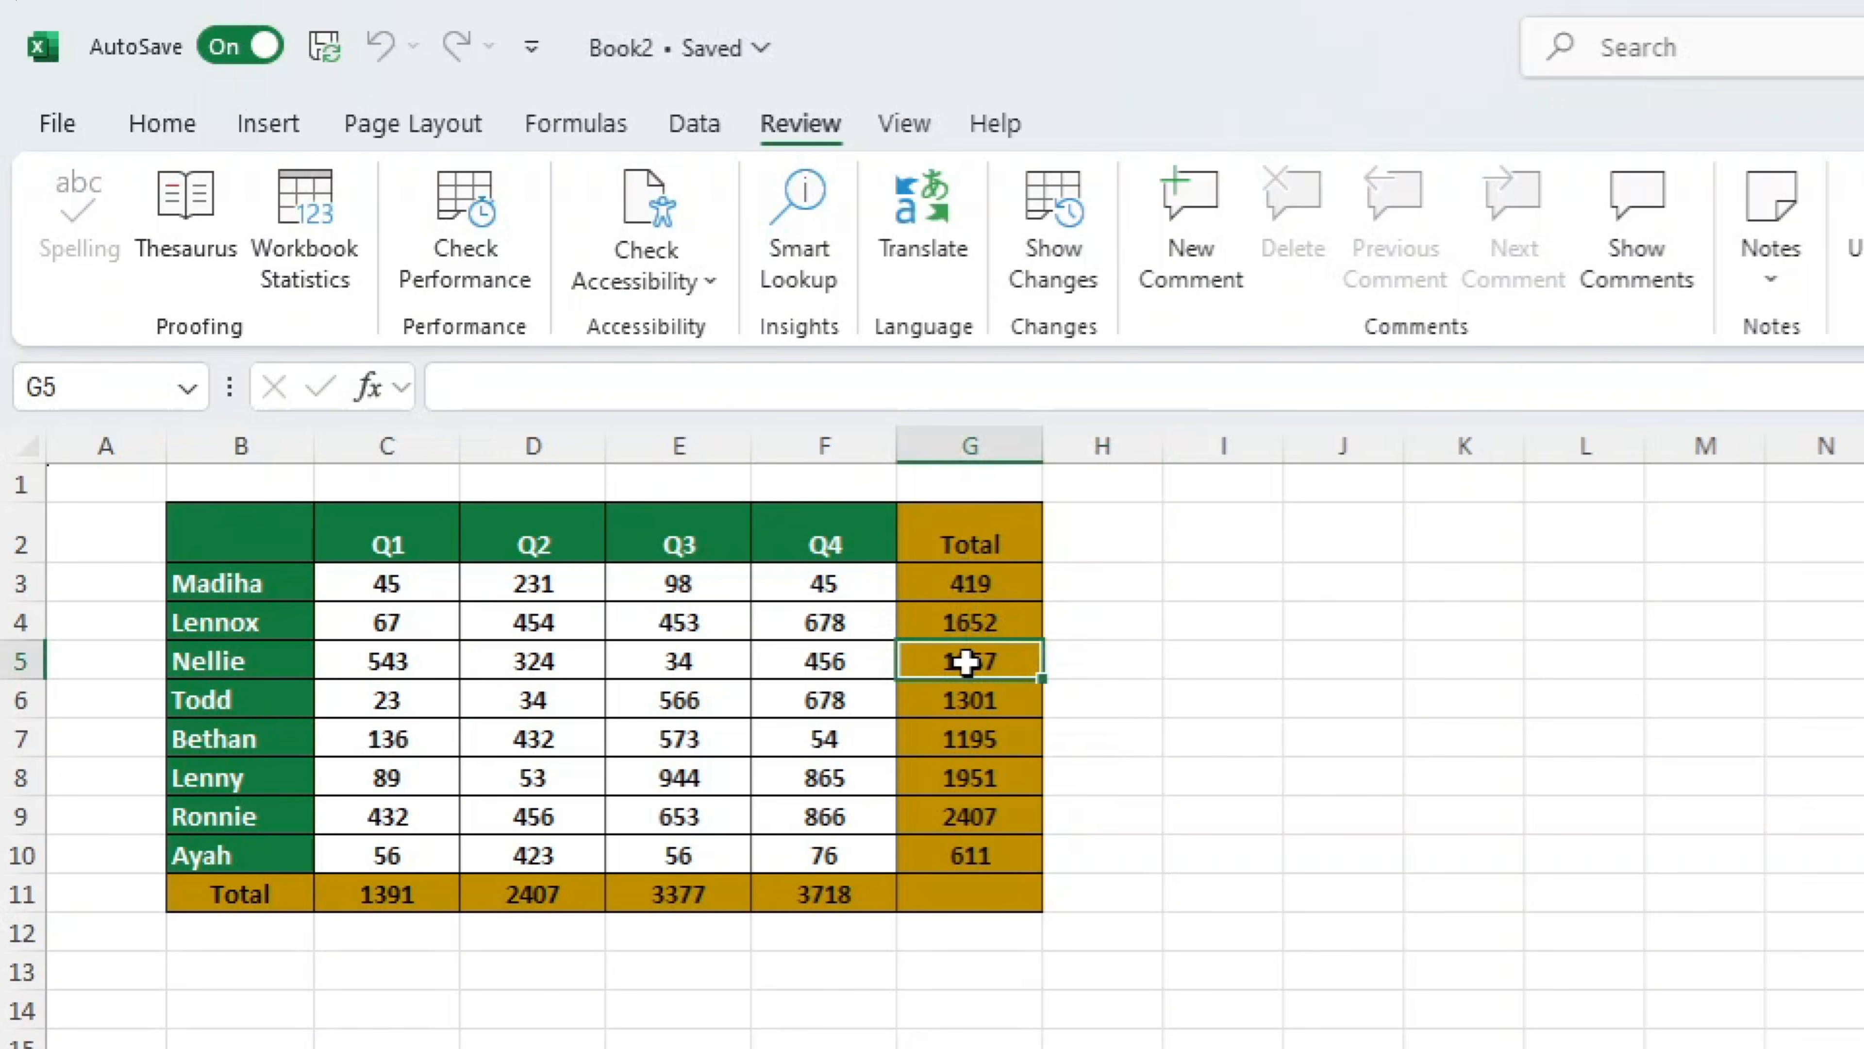
click(967, 594)
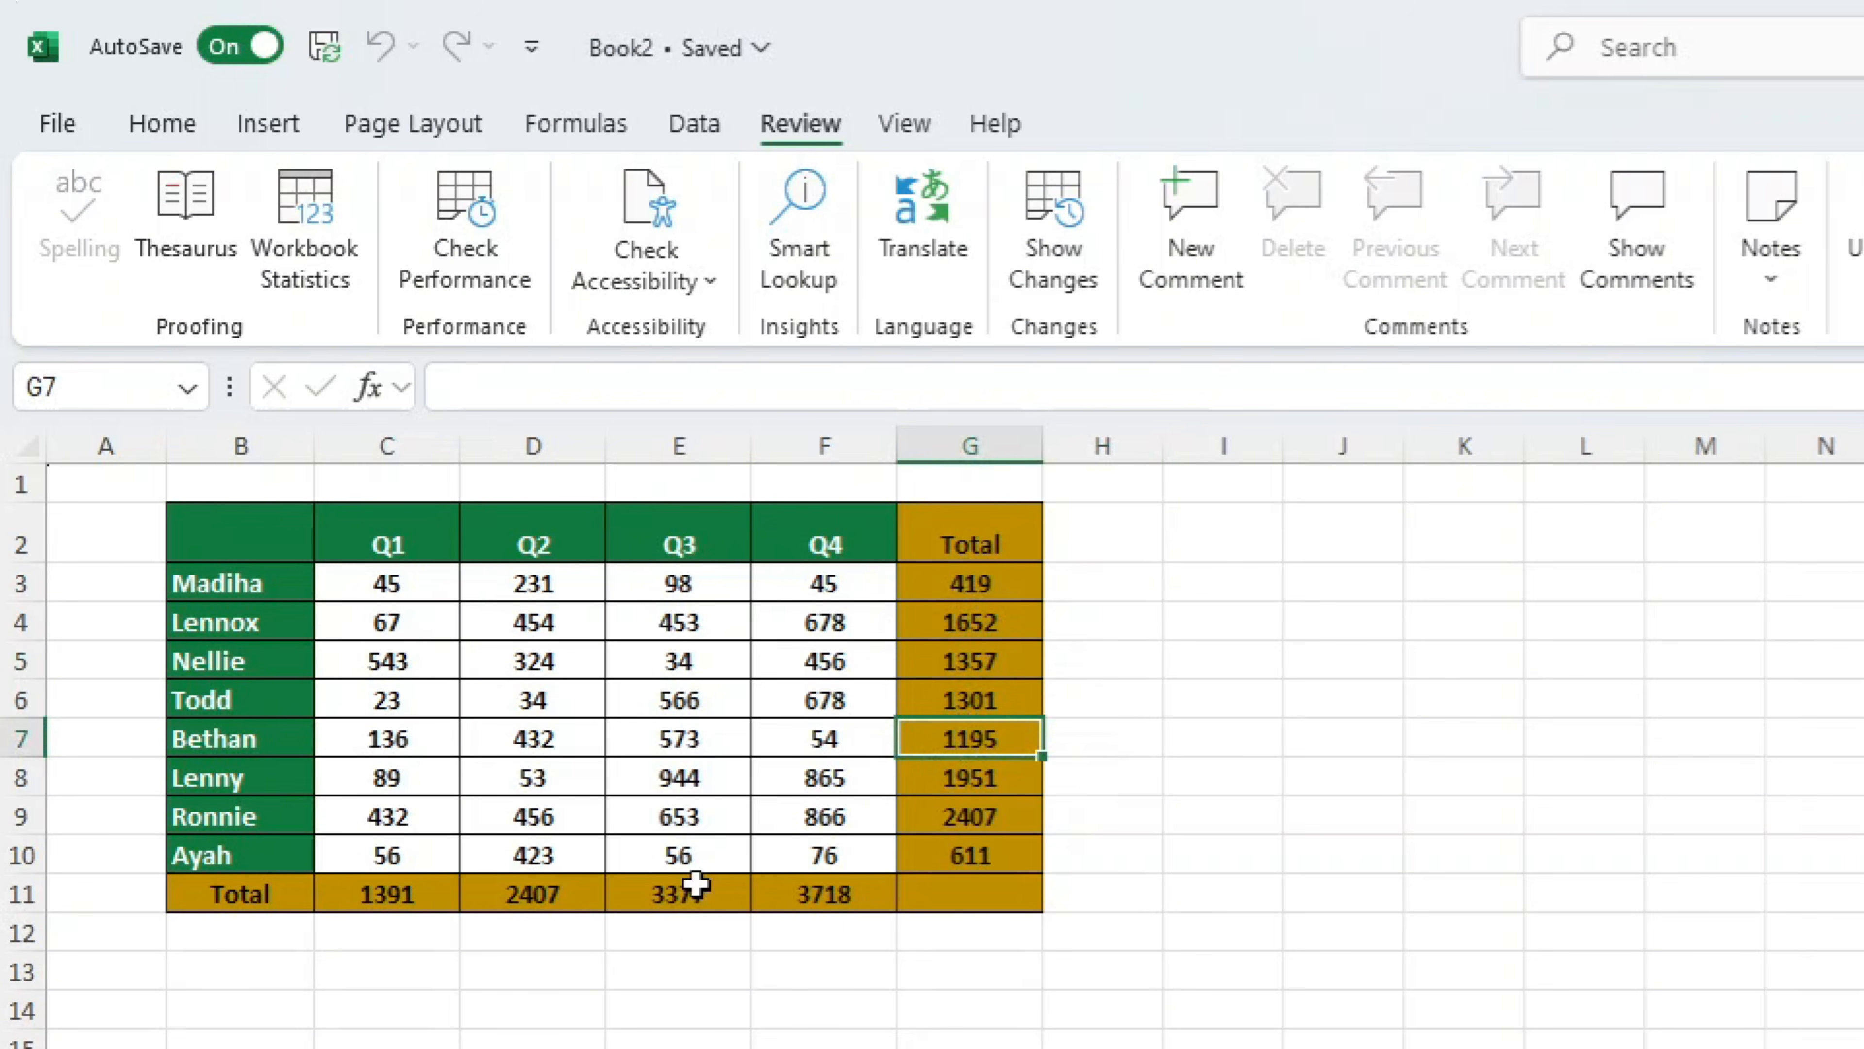
click(684, 897)
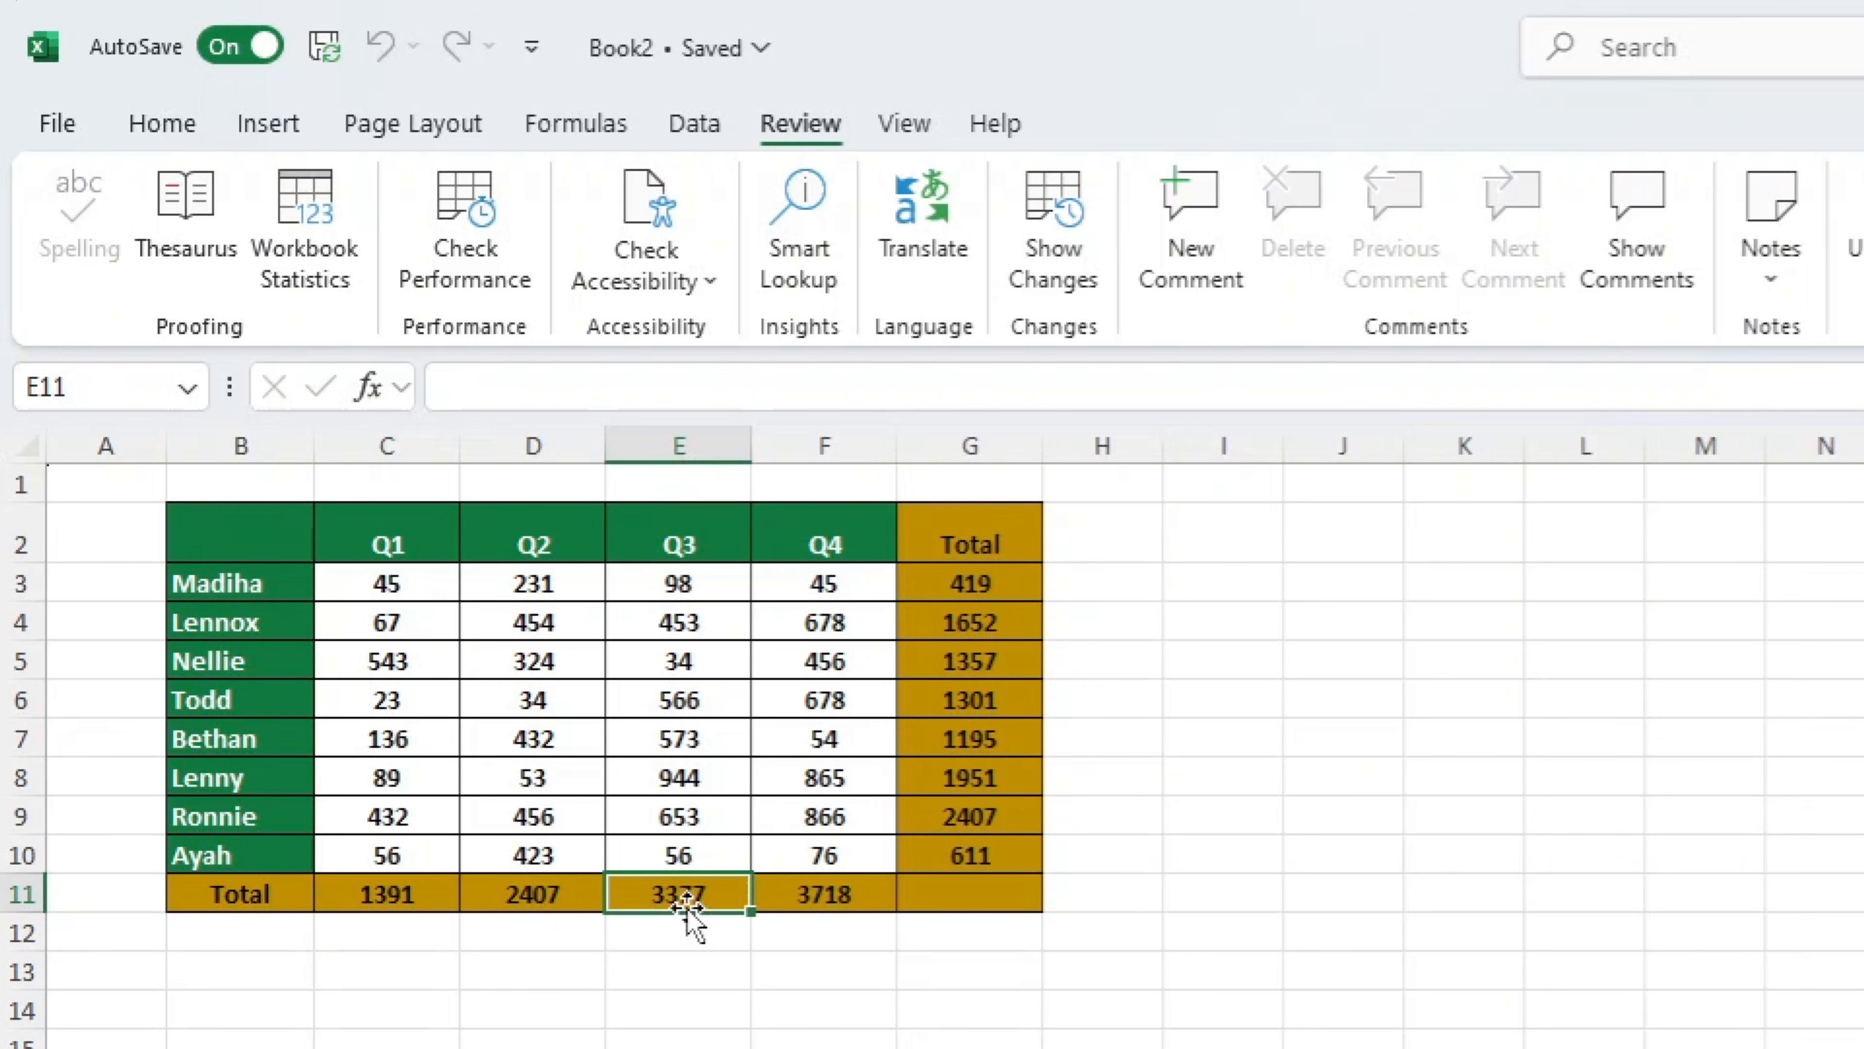
Try to edit the row total in G5 to test the sheet protection
click(992, 646)
double_click(995, 650)
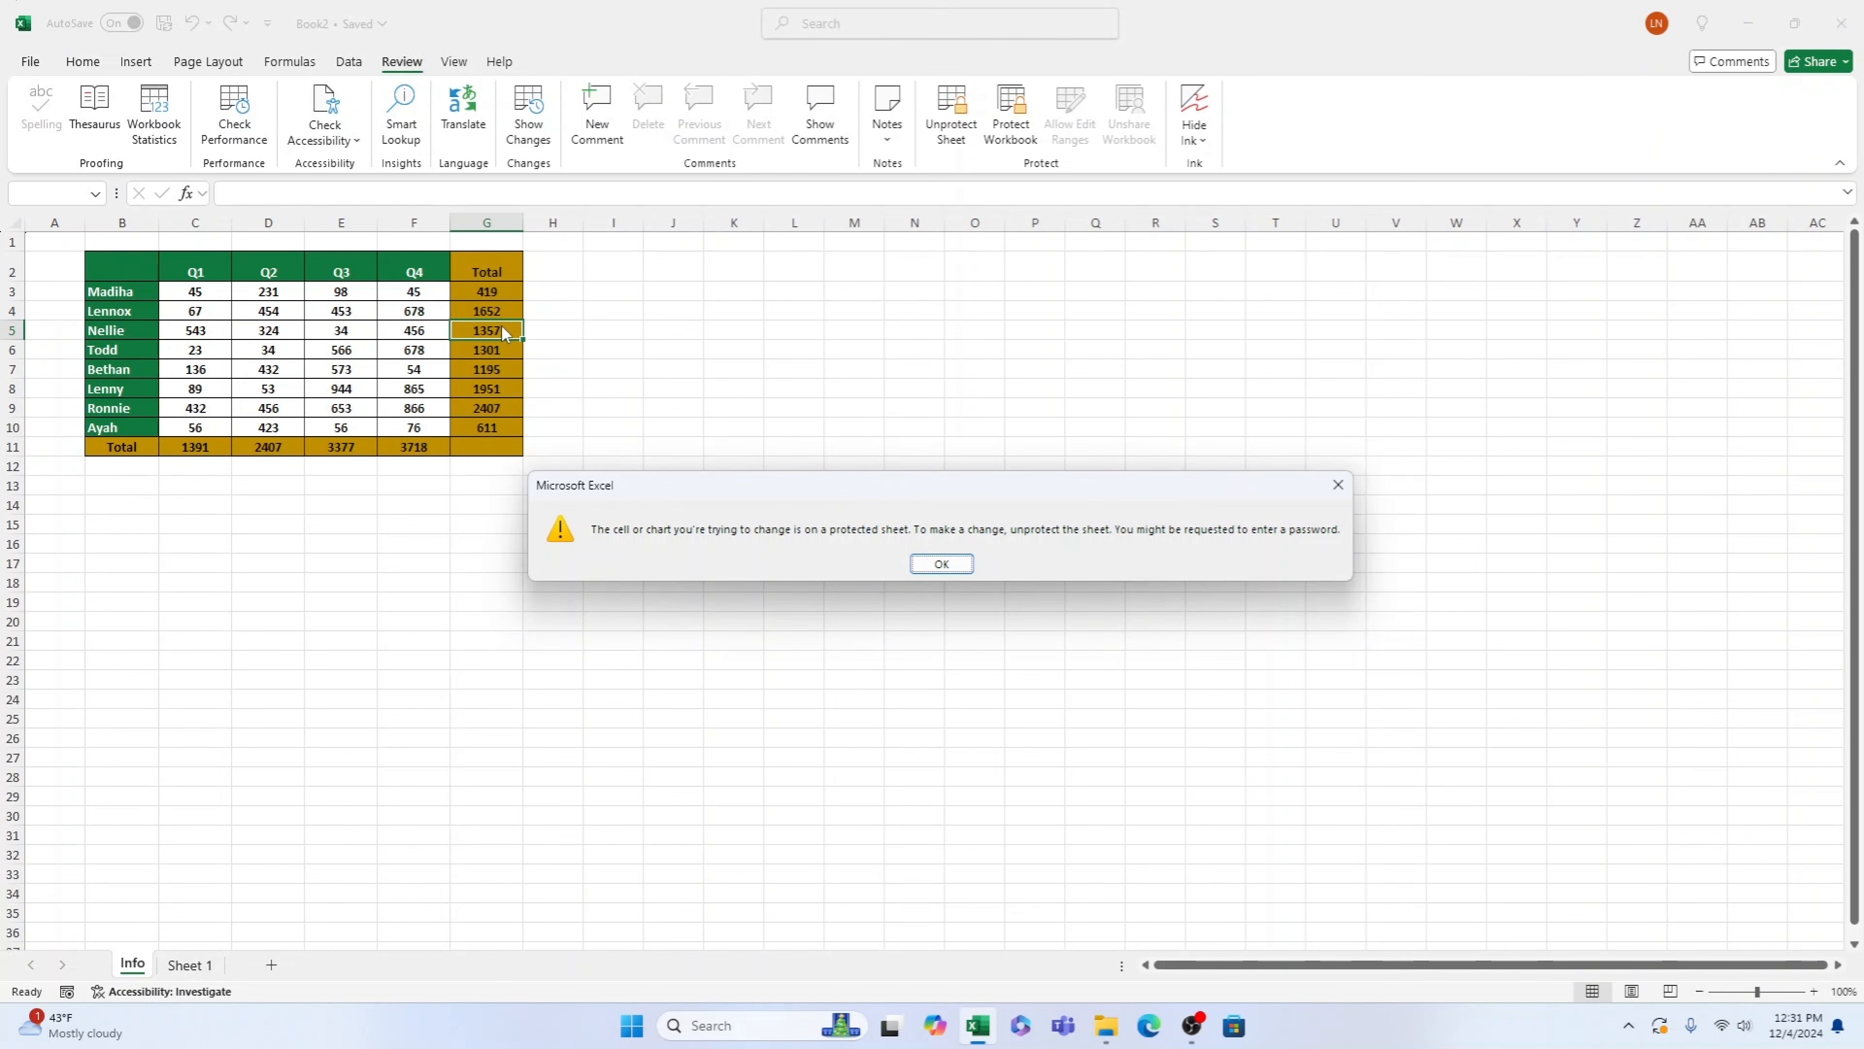
click(958, 568)
Change the Q4 values in the unlocked data cells to 4445 in F8 and 4245 in F9
click(440, 389)
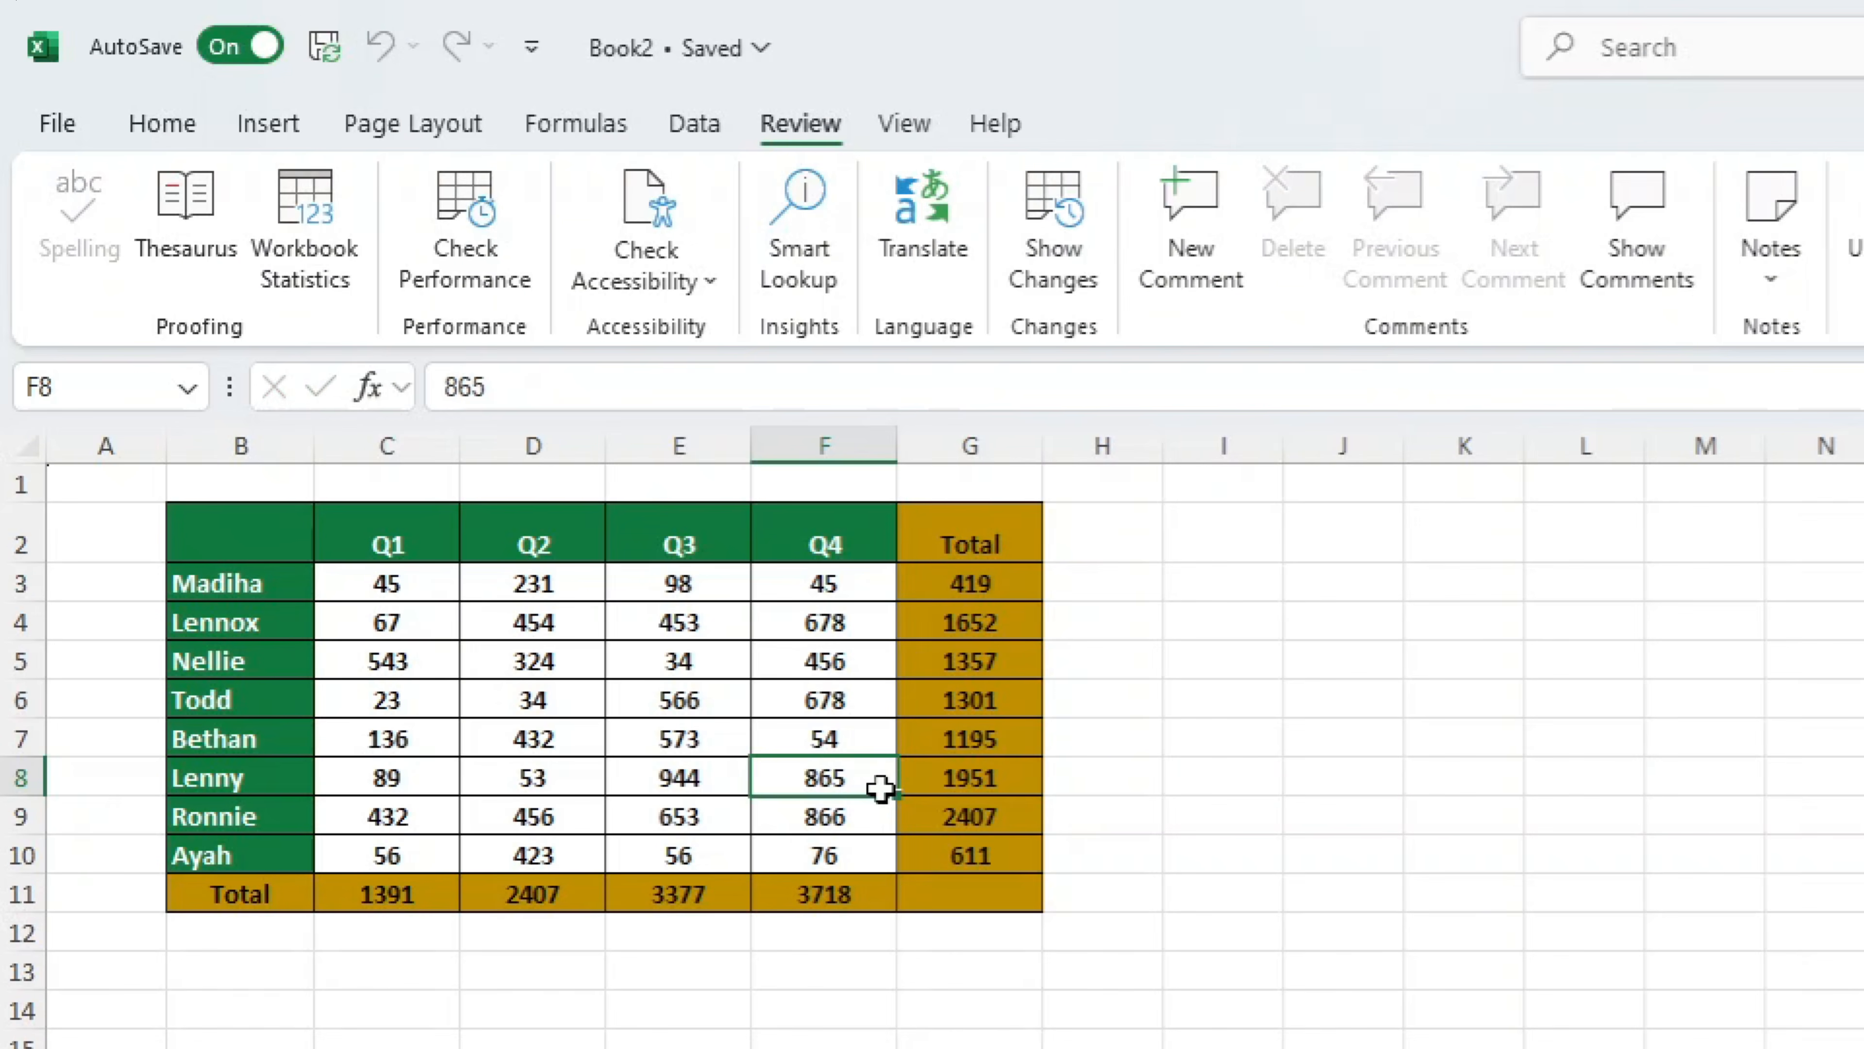
text(4445)
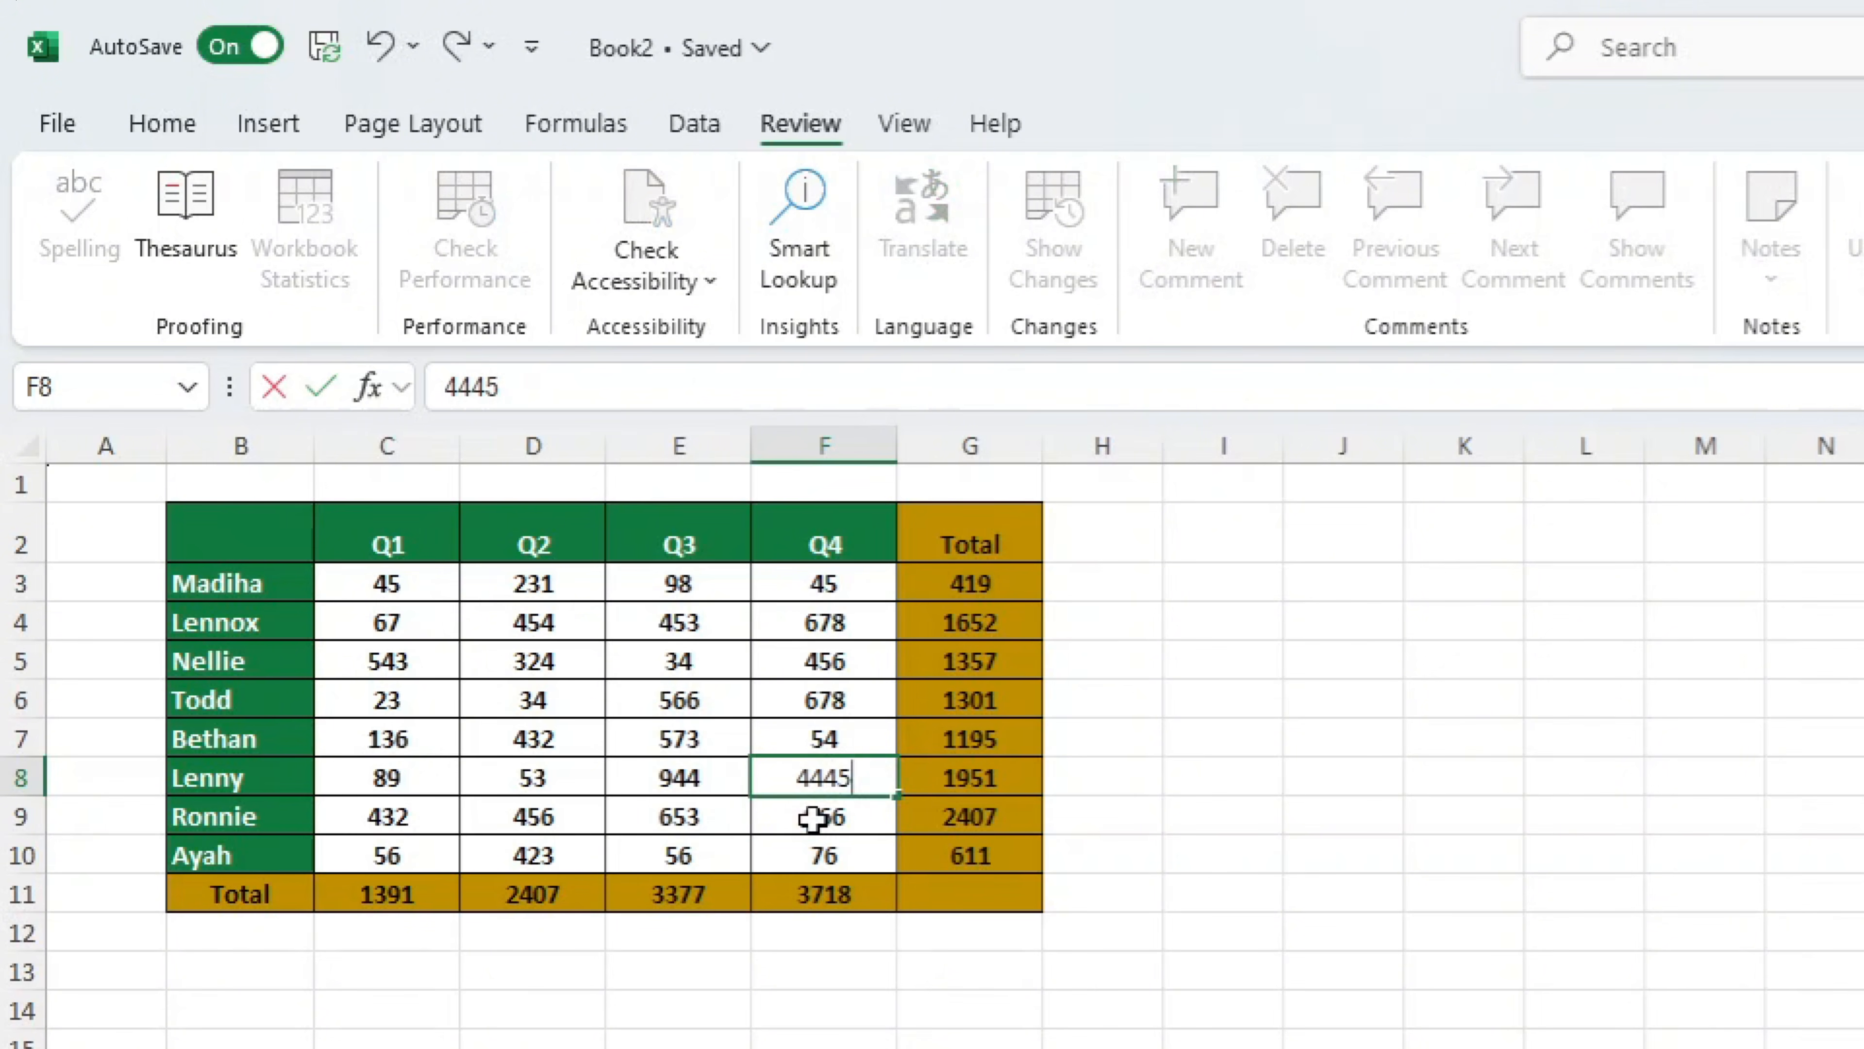
key(Return)
double_click(817, 816)
text(424)
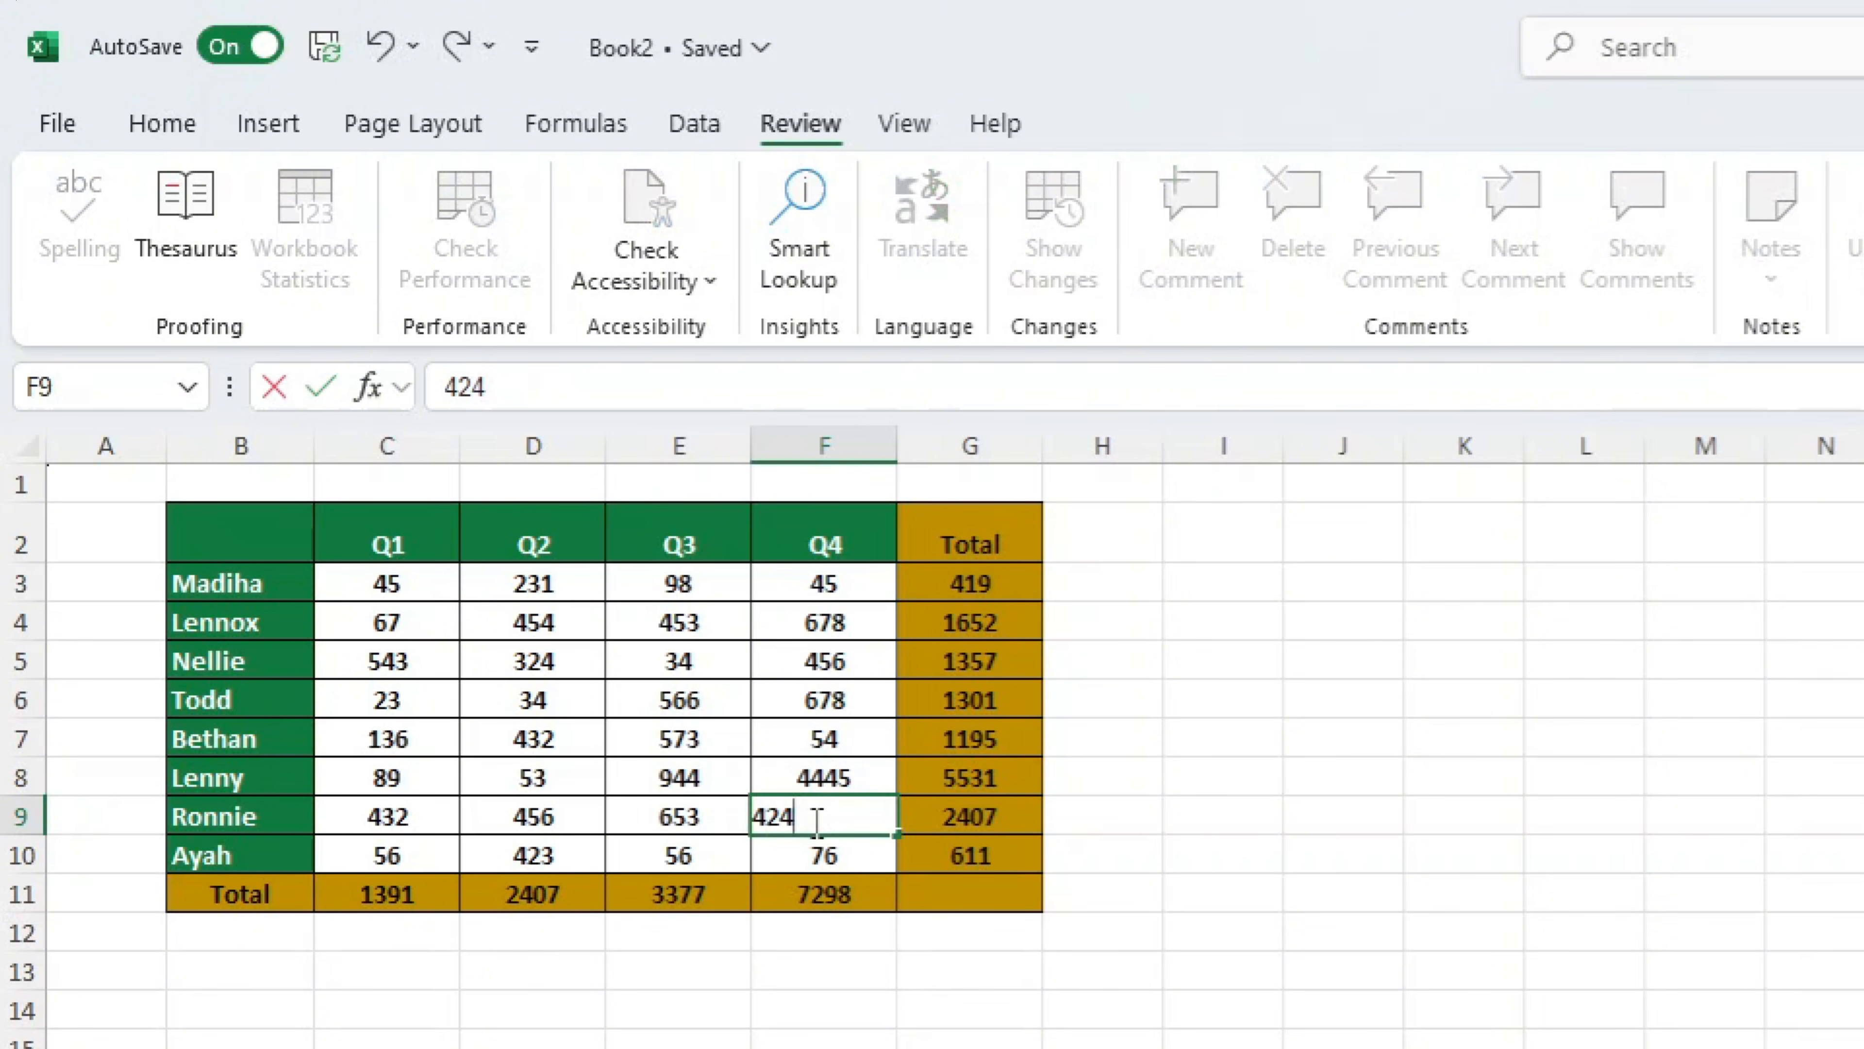
text(5)
click(969, 1047)
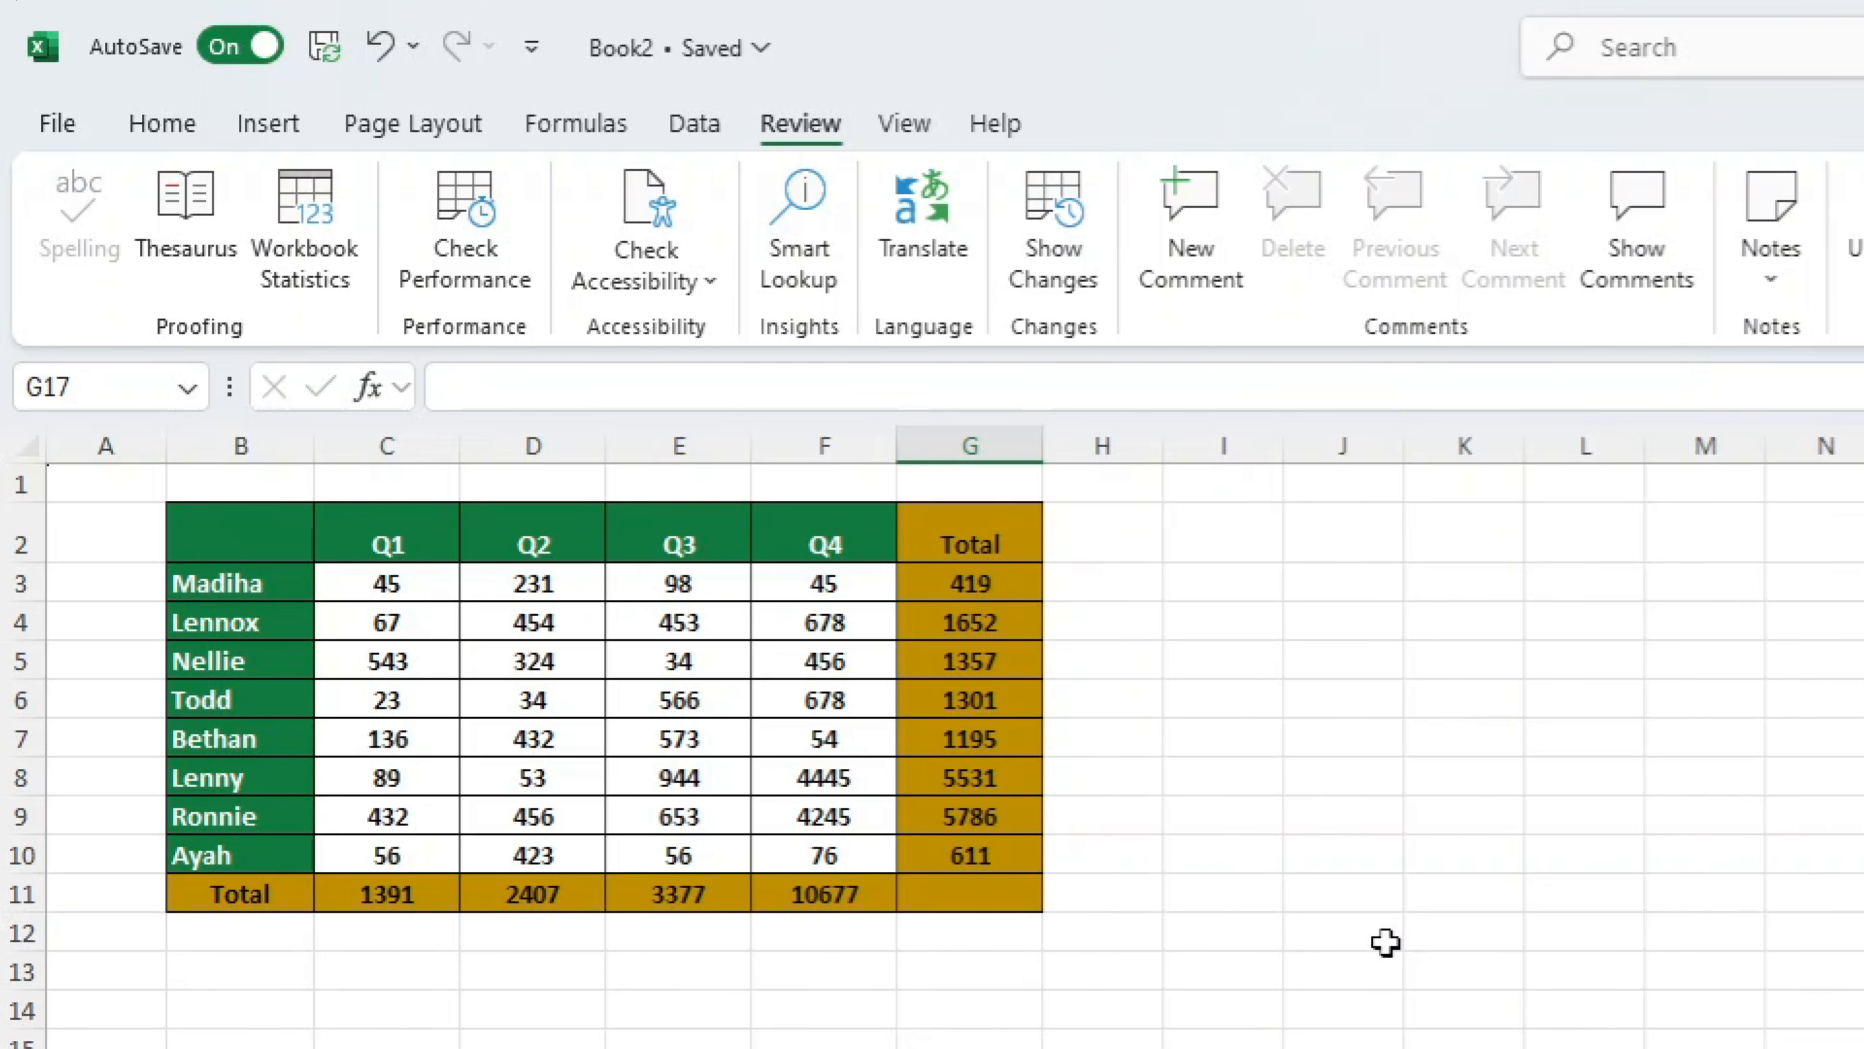
Unprotect the sheet and check the formulas of the row totals in G3 and G8
click(1026, 258)
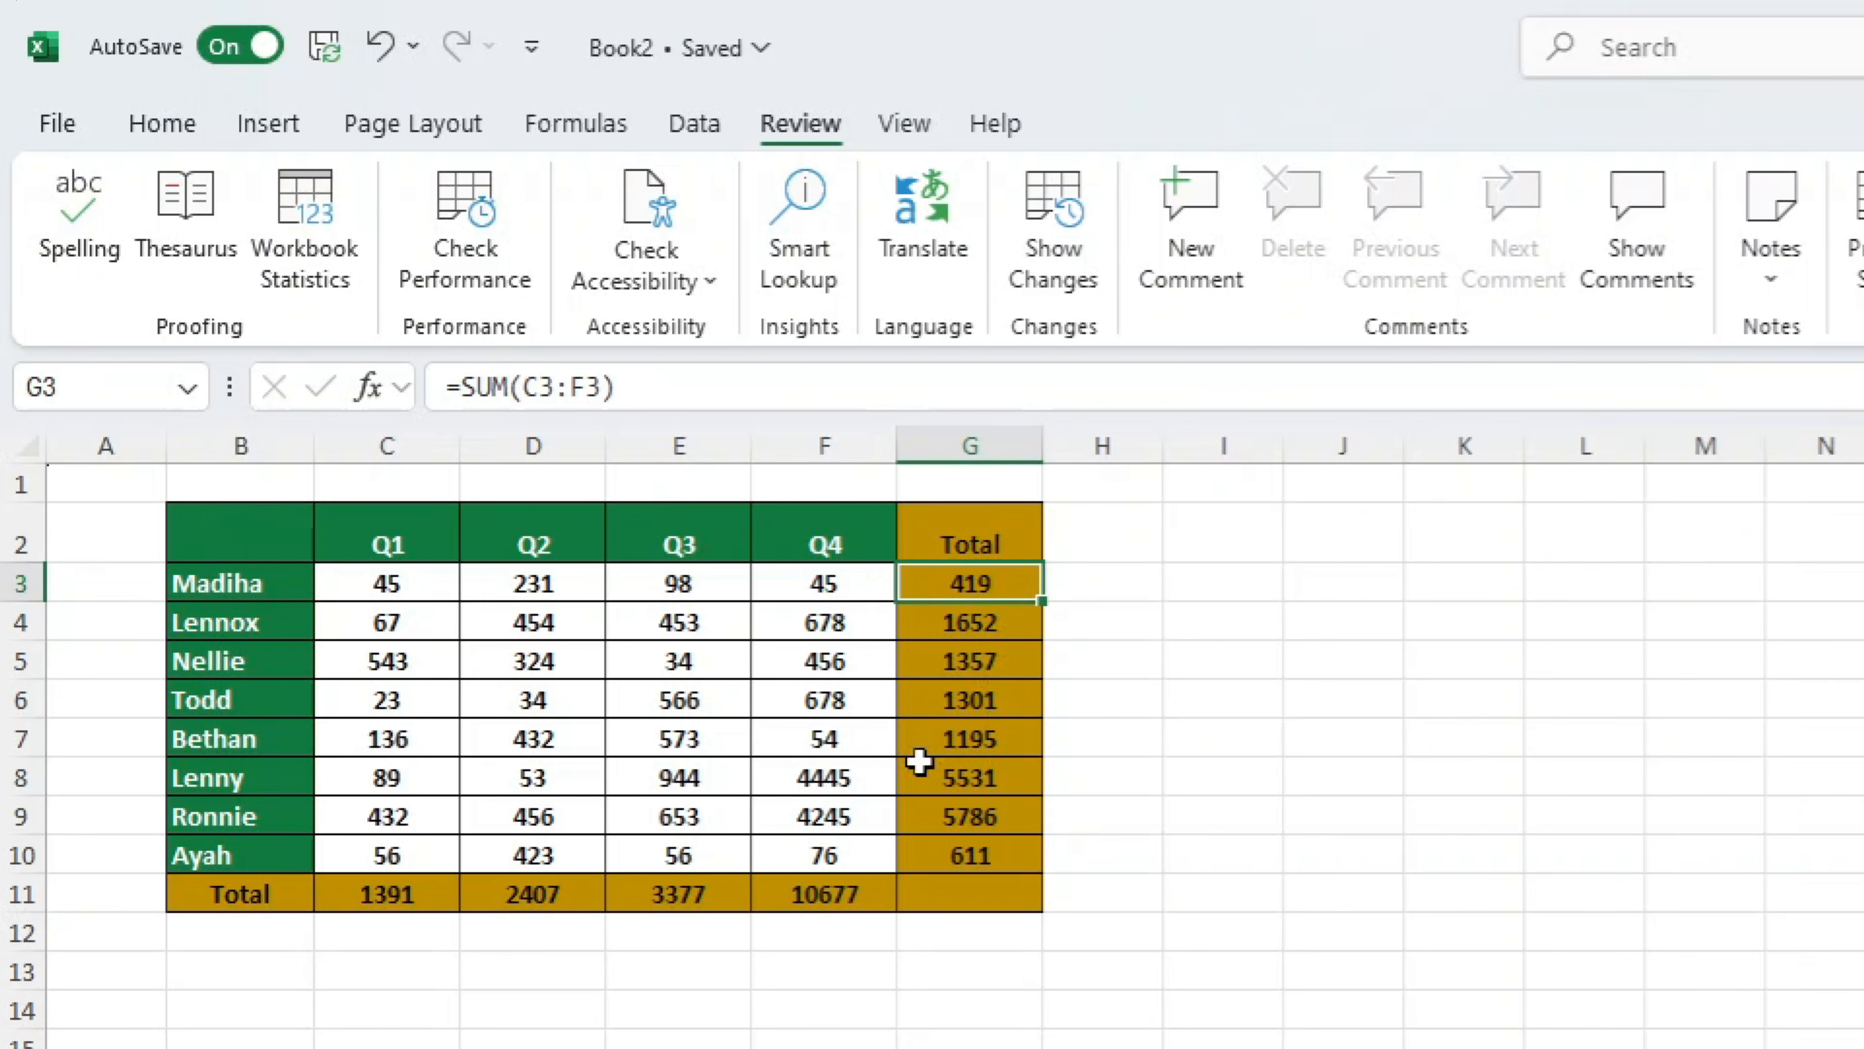
click(965, 789)
click(1705, 1046)
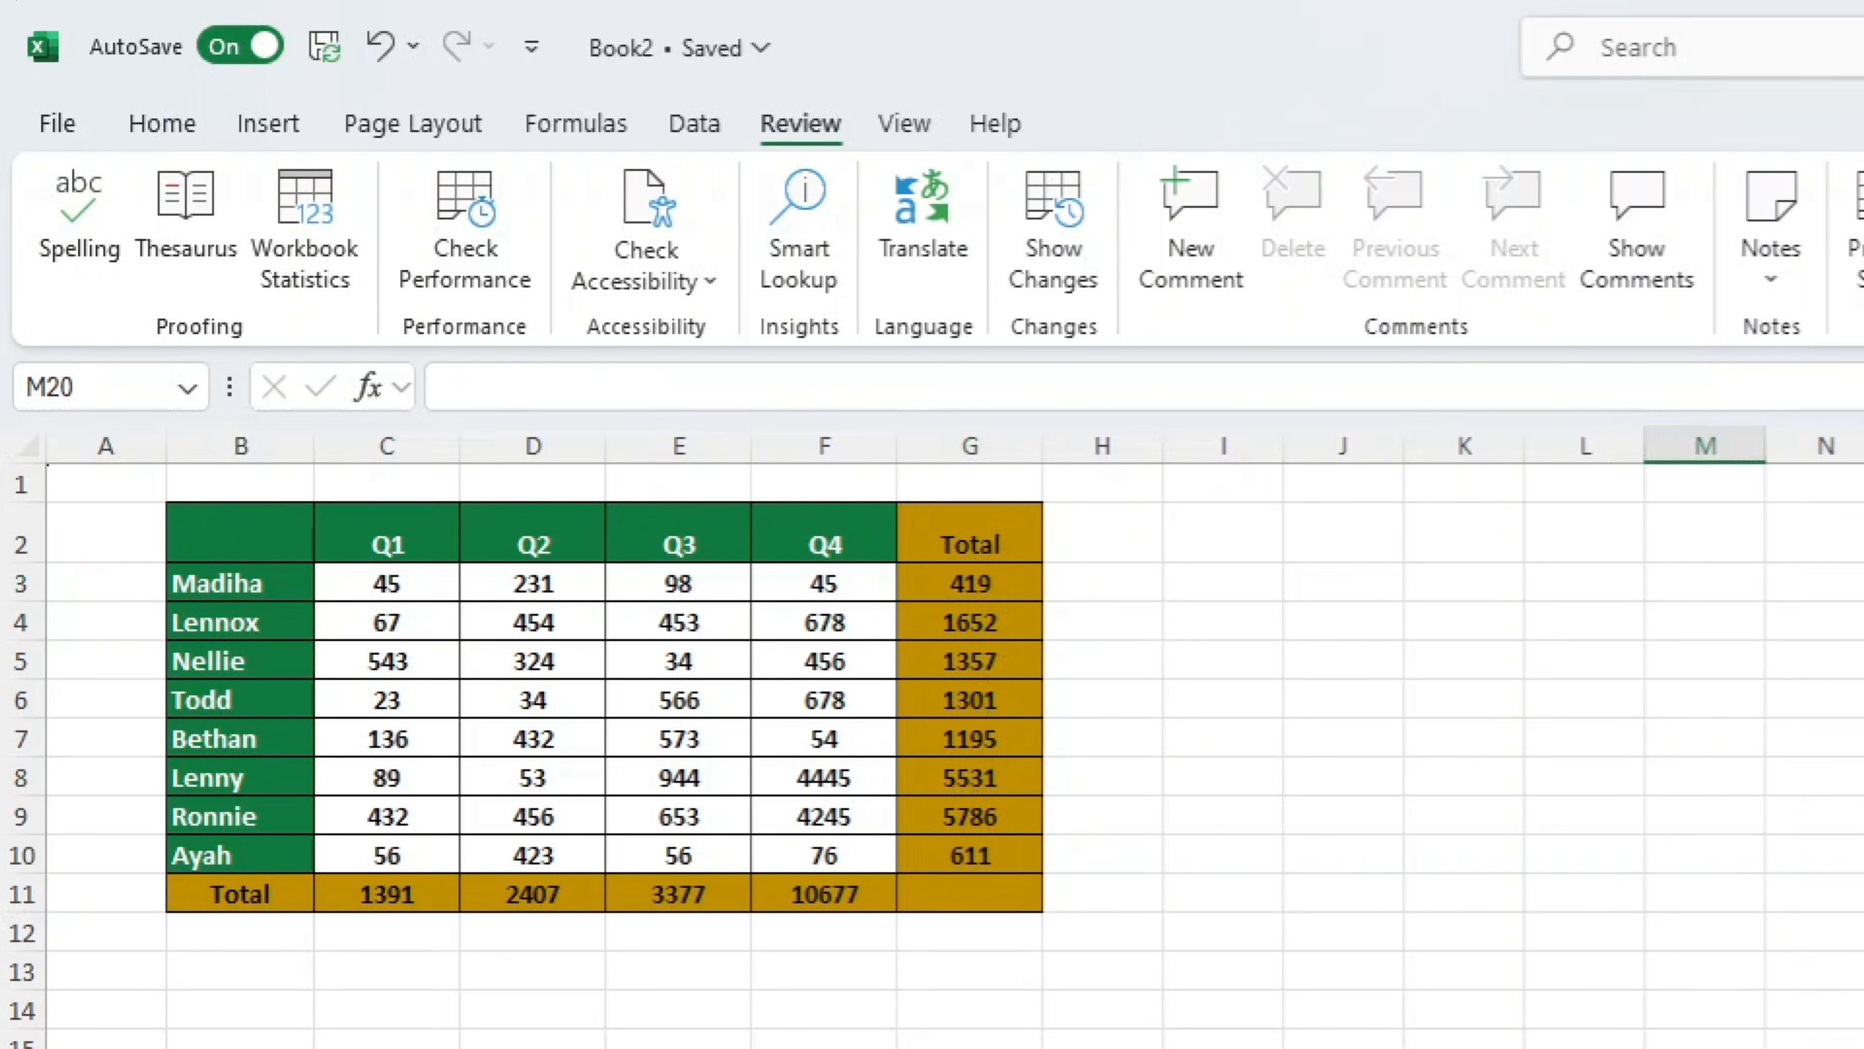